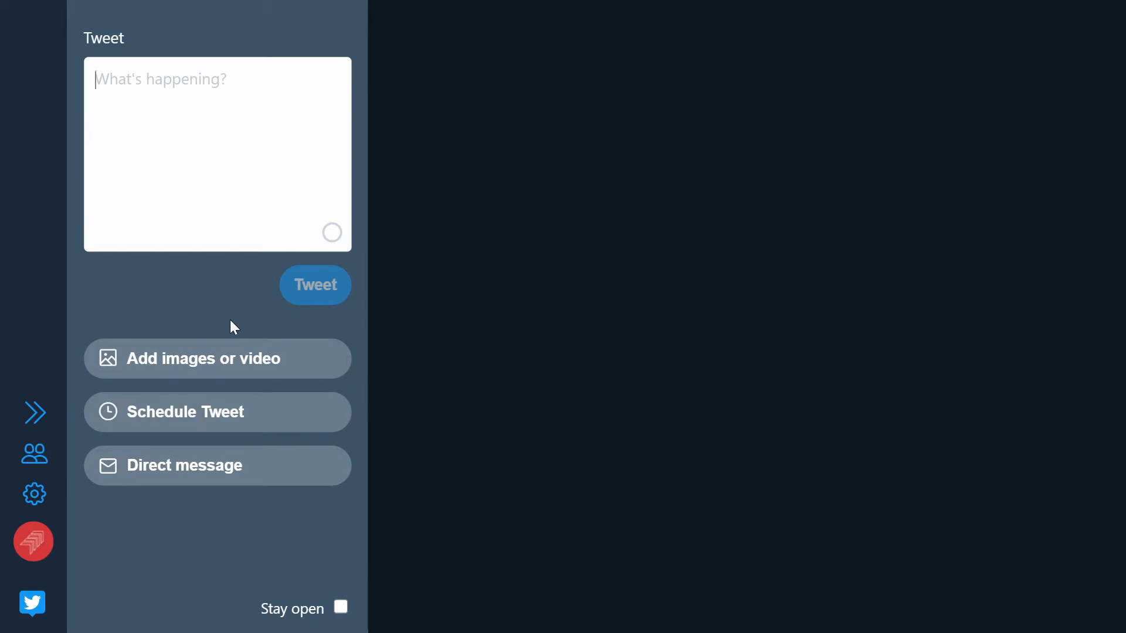
# Close the new tweet panel, add a Home timeline column and browse its tweets.
pyautogui.scroll(3, 232, 323)
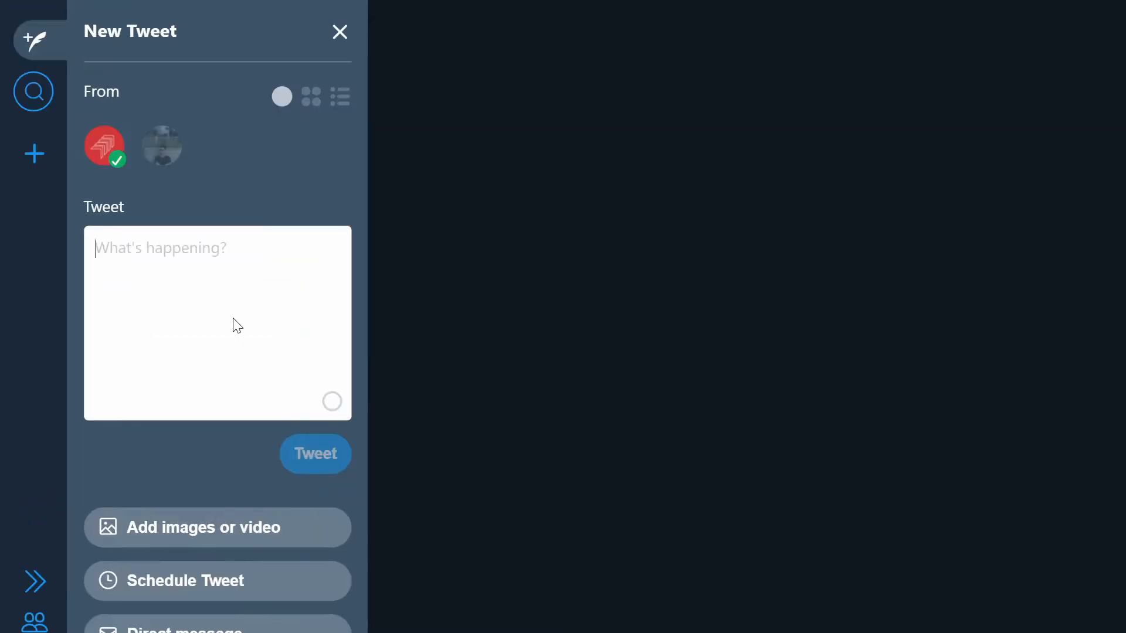
pyautogui.click(339, 33)
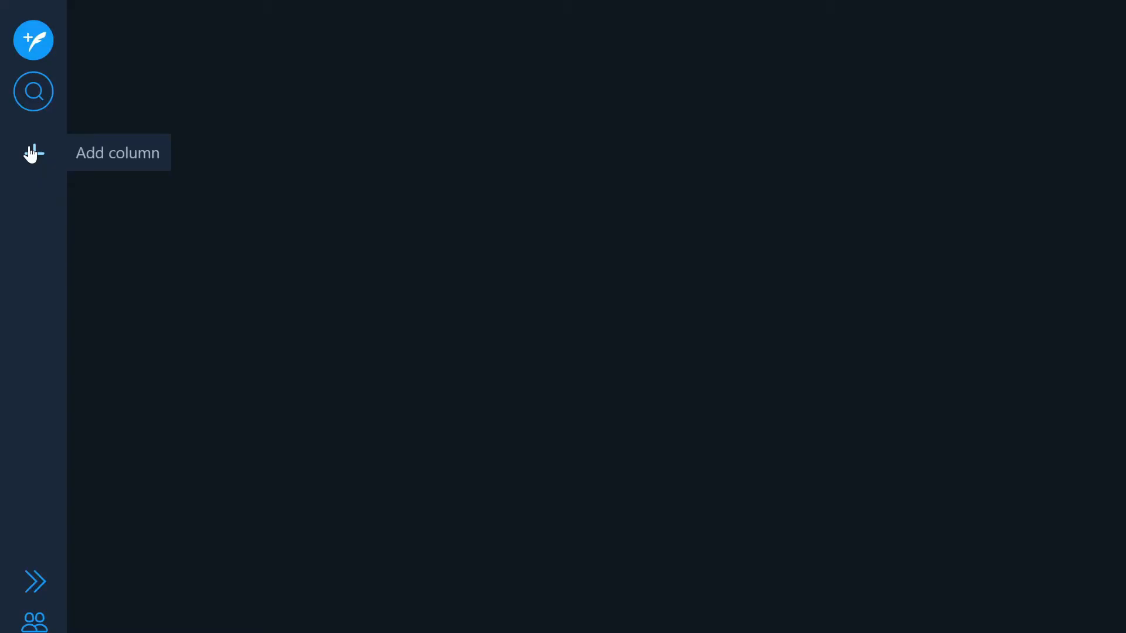
pyautogui.click(34, 155)
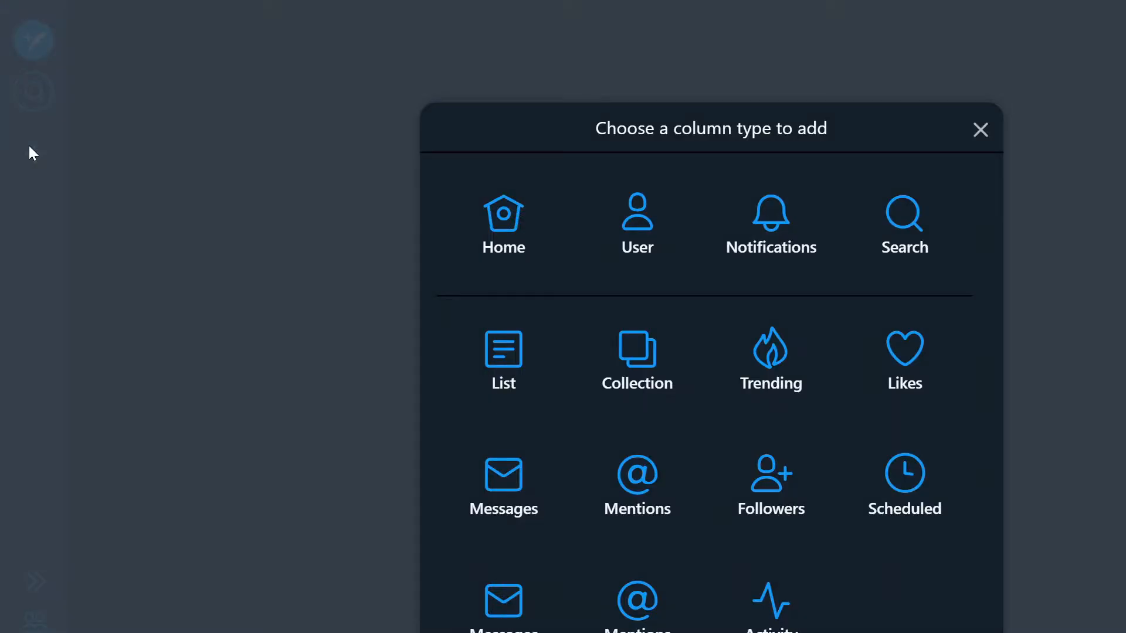
pyautogui.click(505, 213)
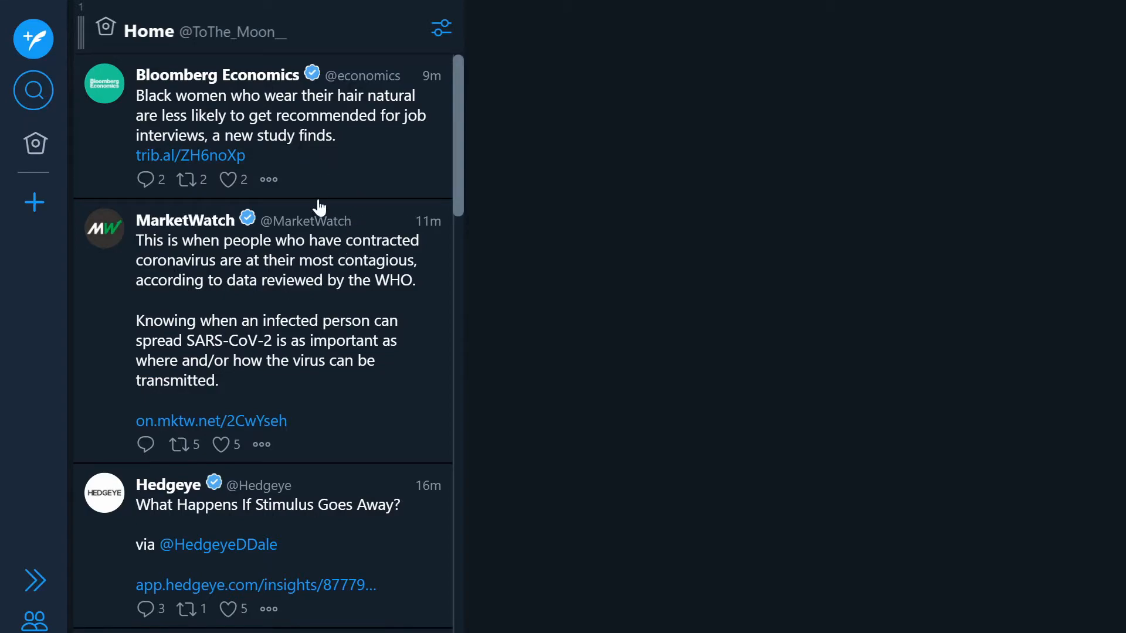
pyautogui.scroll(-3, 317, 207)
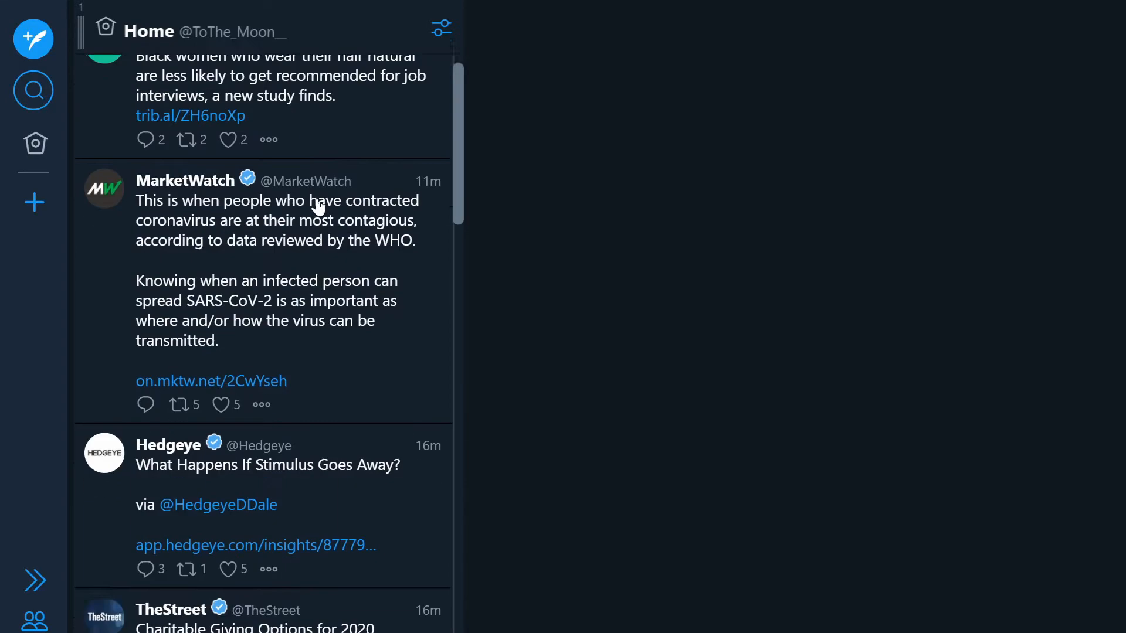
pyautogui.scroll(-10, 317, 206)
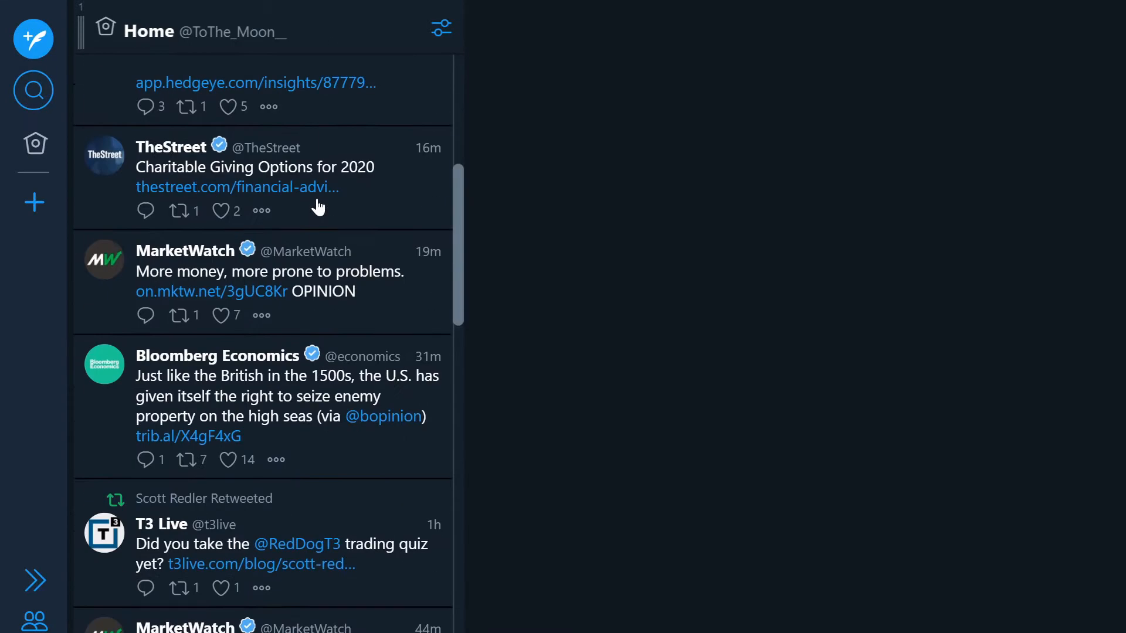
pyautogui.scroll(13, 317, 207)
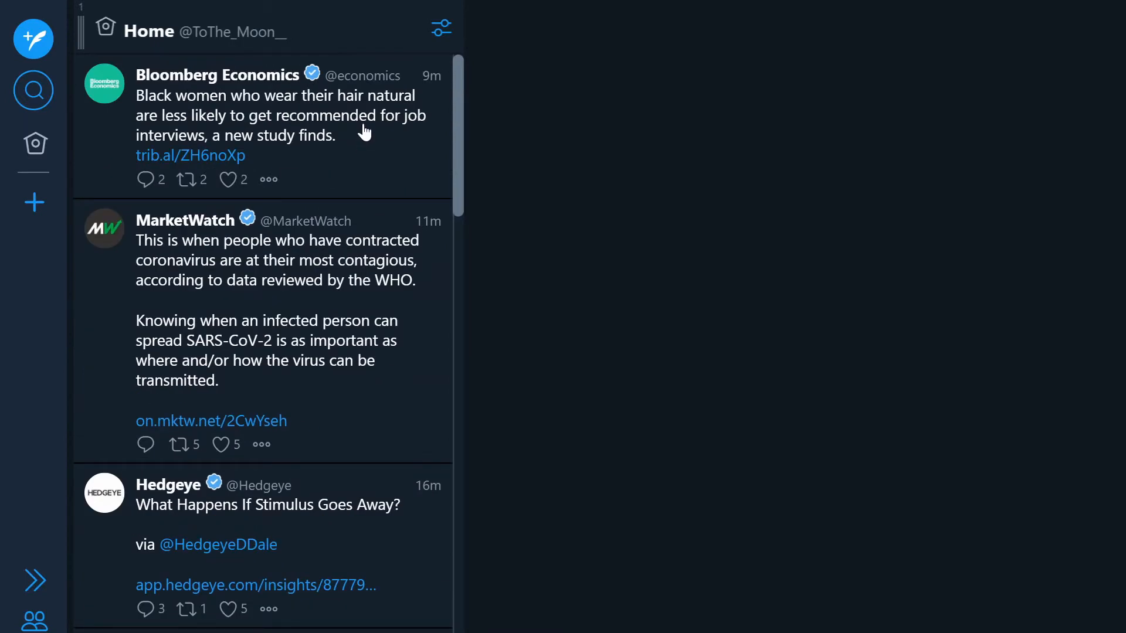
# Add a search column for $AMD and browse its tweets.
pyautogui.click(35, 203)
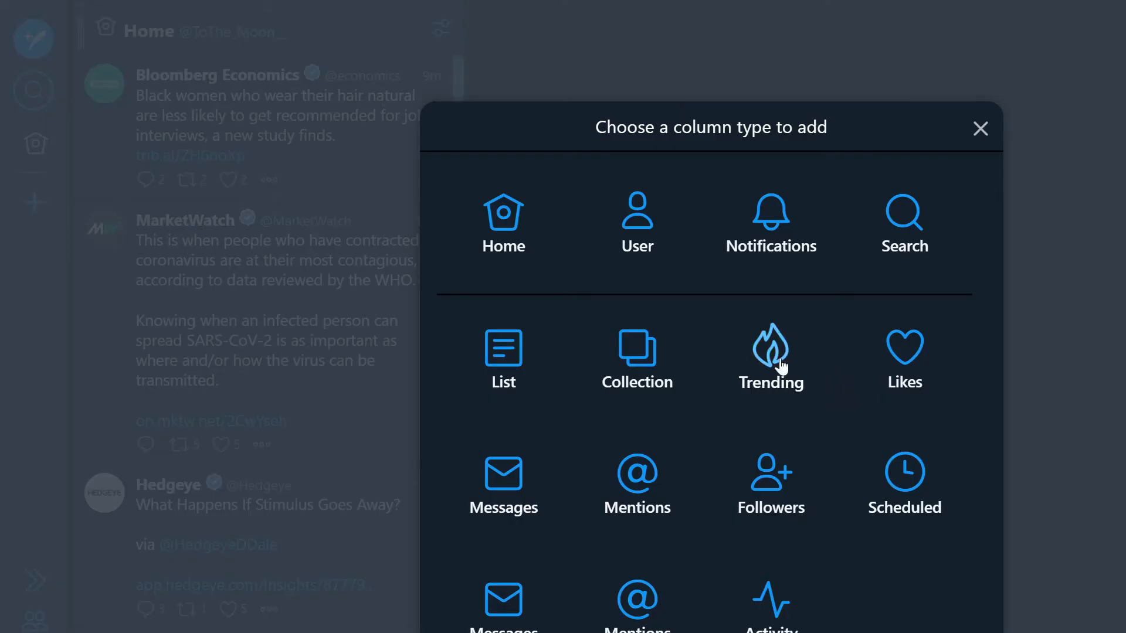
pyautogui.click(908, 232)
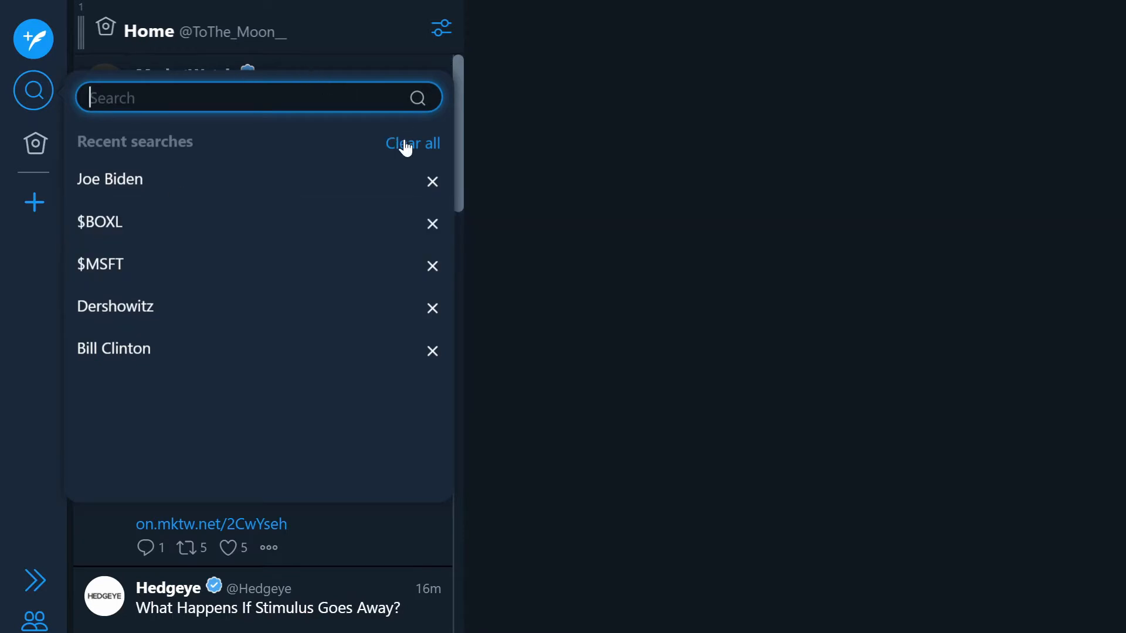
pyautogui.write('$')
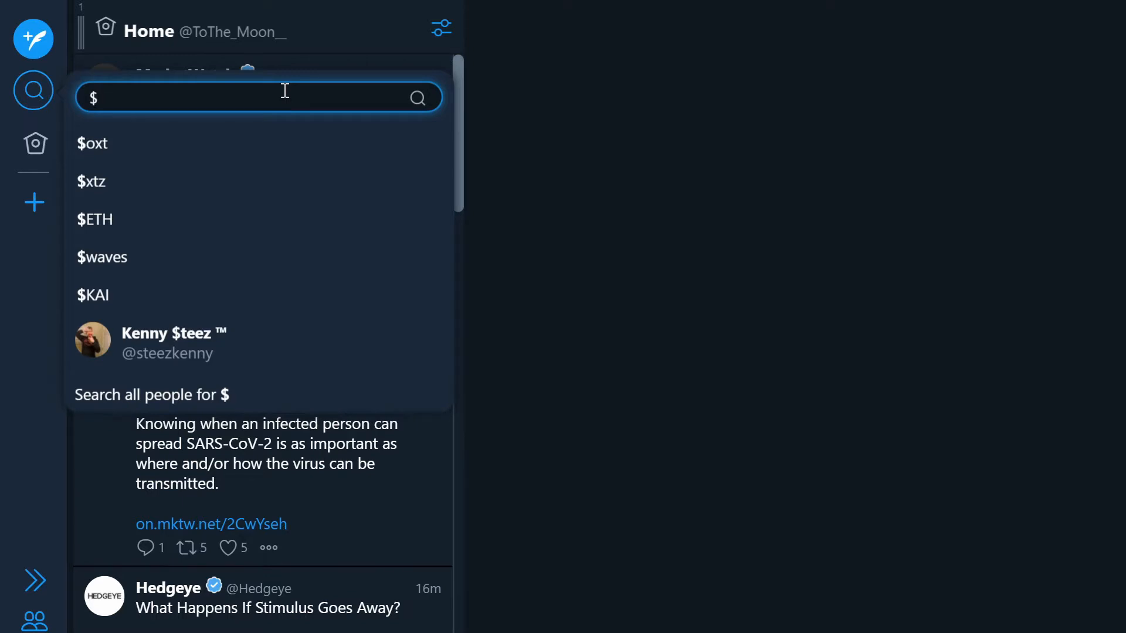
pyautogui.write('AMD')
pyautogui.press('Return')
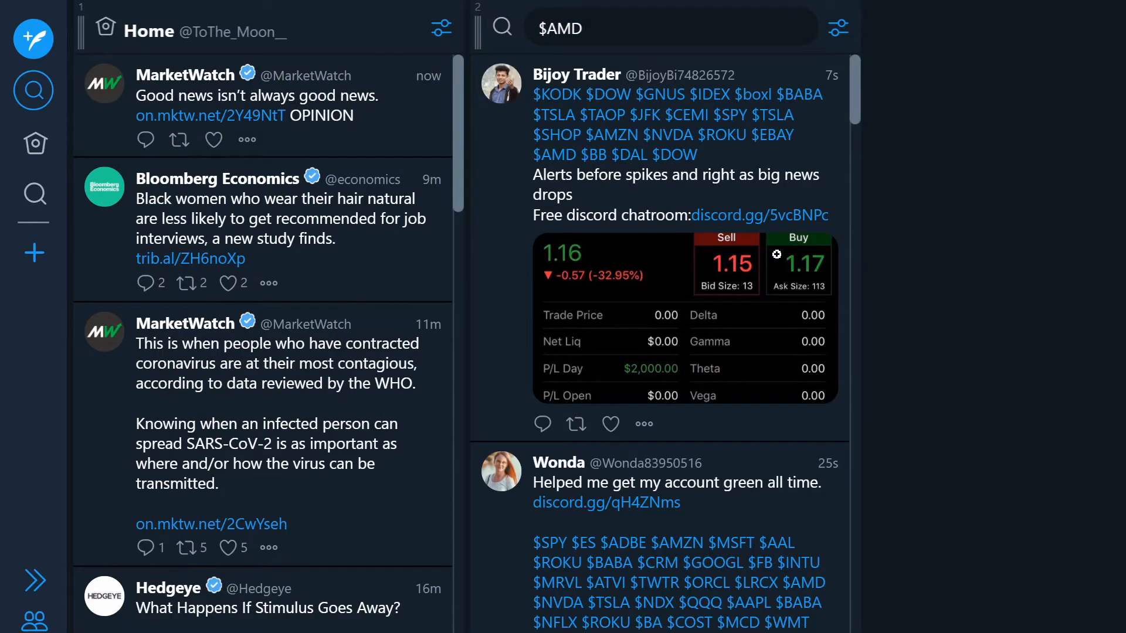
pyautogui.scroll(-10, 762, 293)
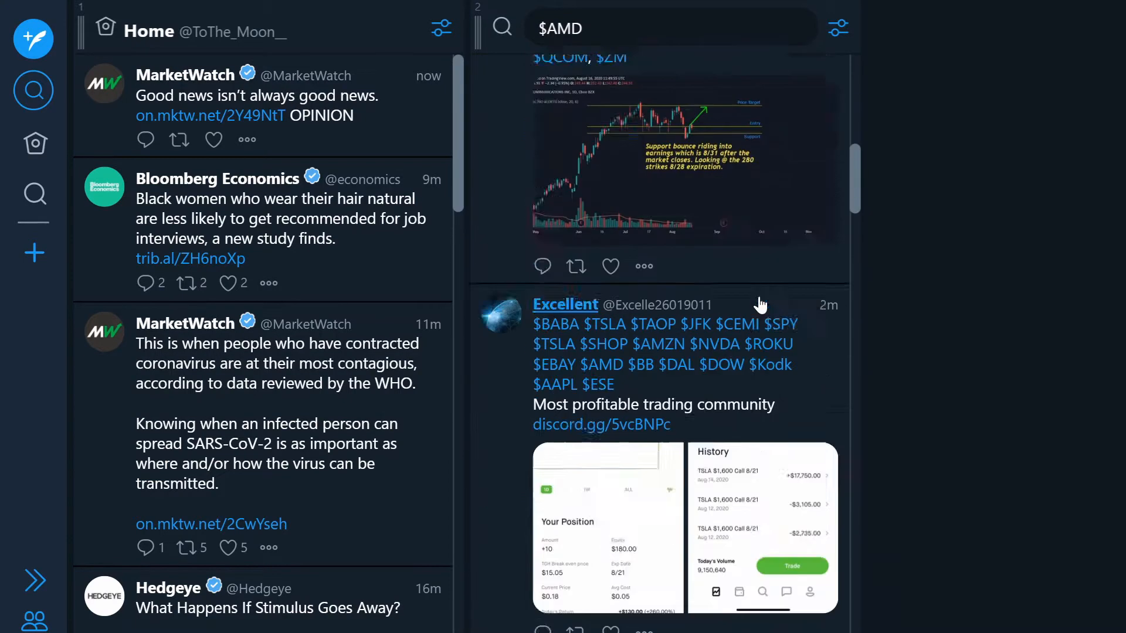
pyautogui.scroll(-12, 760, 305)
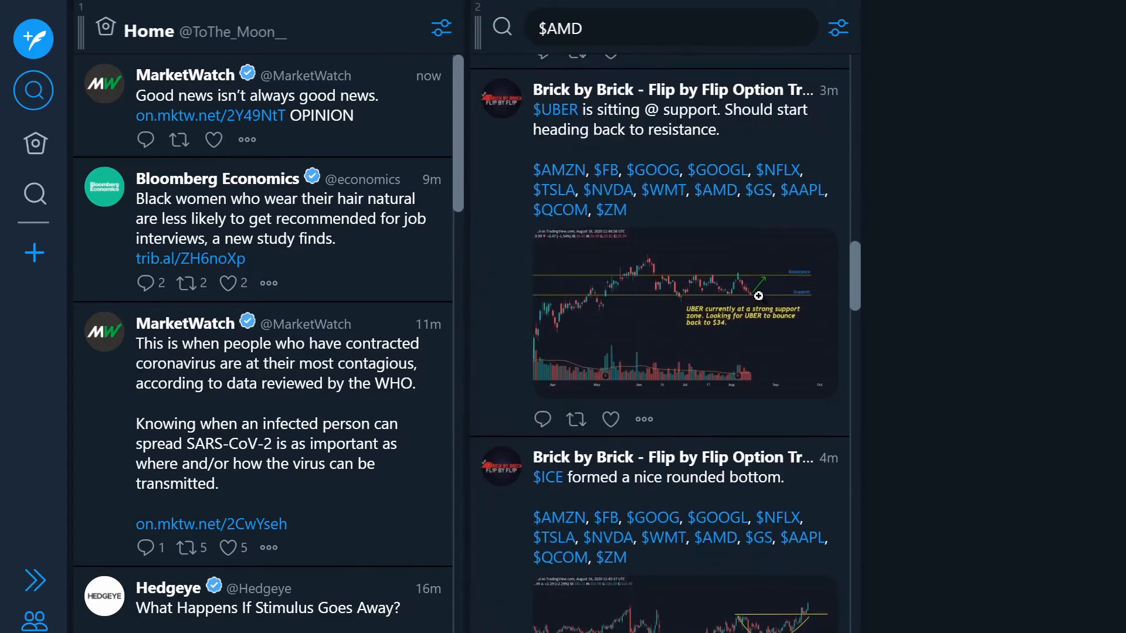
pyautogui.scroll(-12, 760, 305)
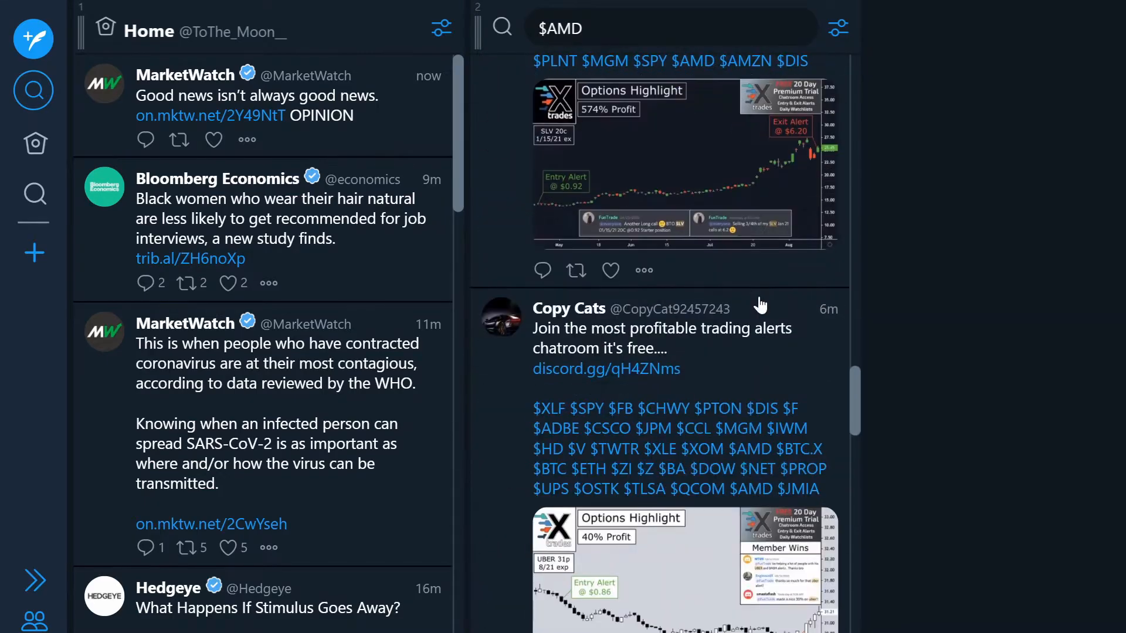
pyautogui.scroll(-3, 760, 305)
pyautogui.scroll(20, 761, 302)
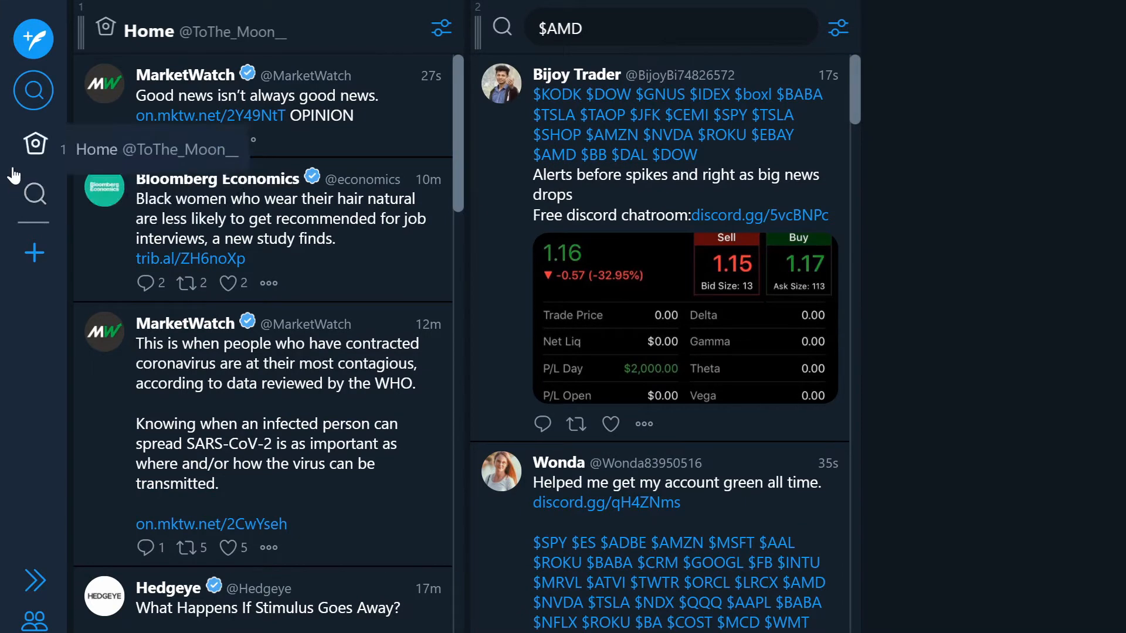
# Add a search column for $MSFT and browse the tweets in both stock columns.
pyautogui.click(42, 245)
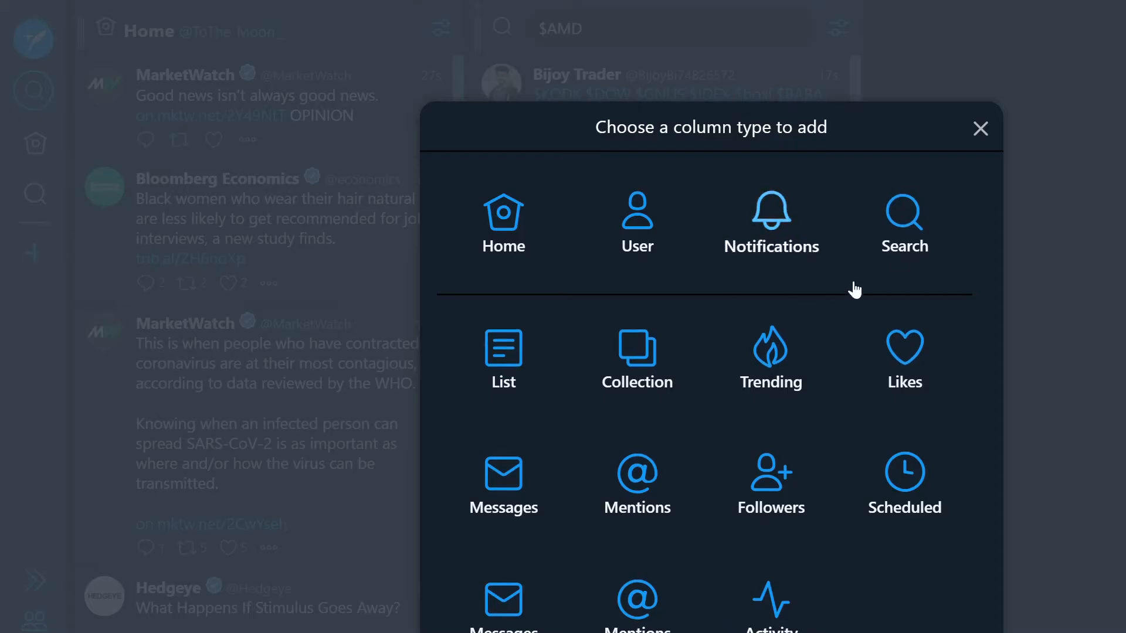
pyautogui.click(913, 249)
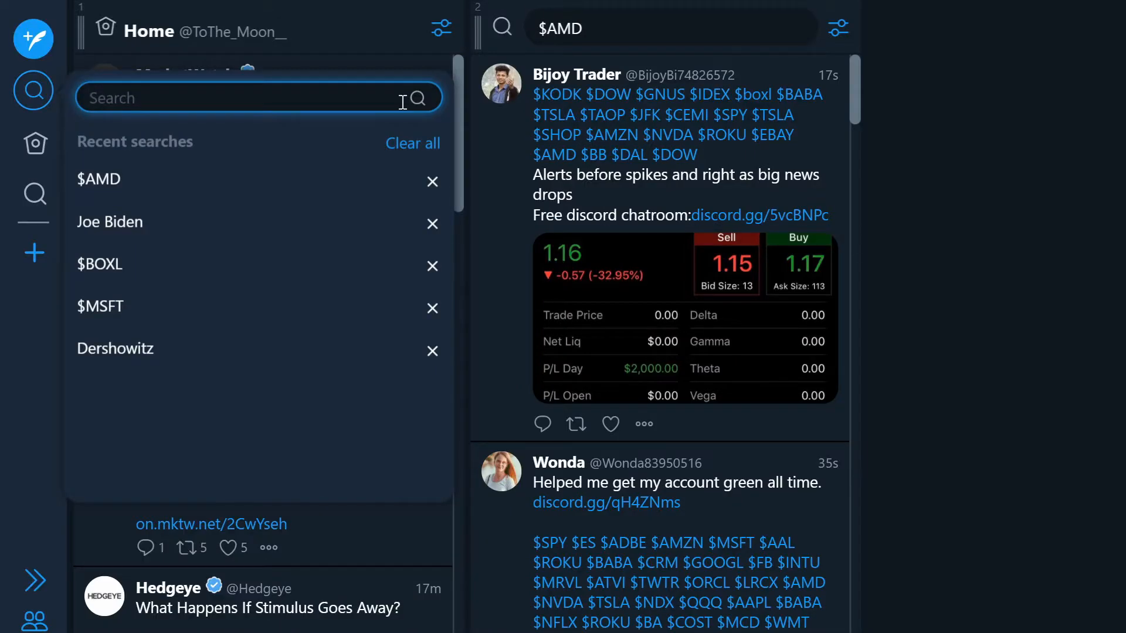
pyautogui.write('$')
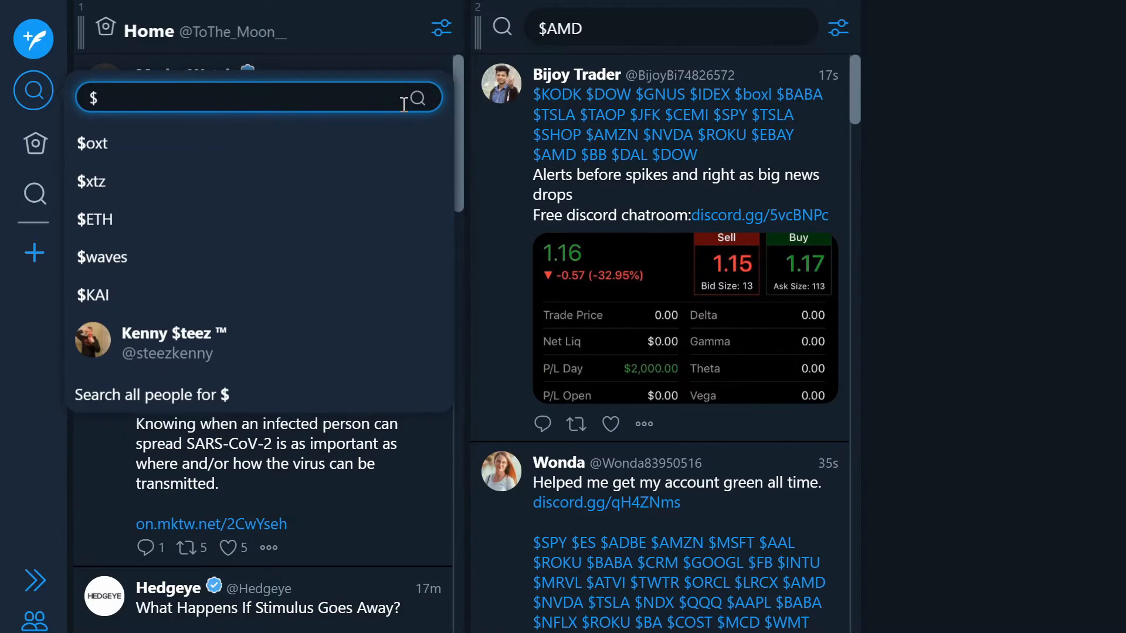
pyautogui.write('MSFT')
pyautogui.press('Return')
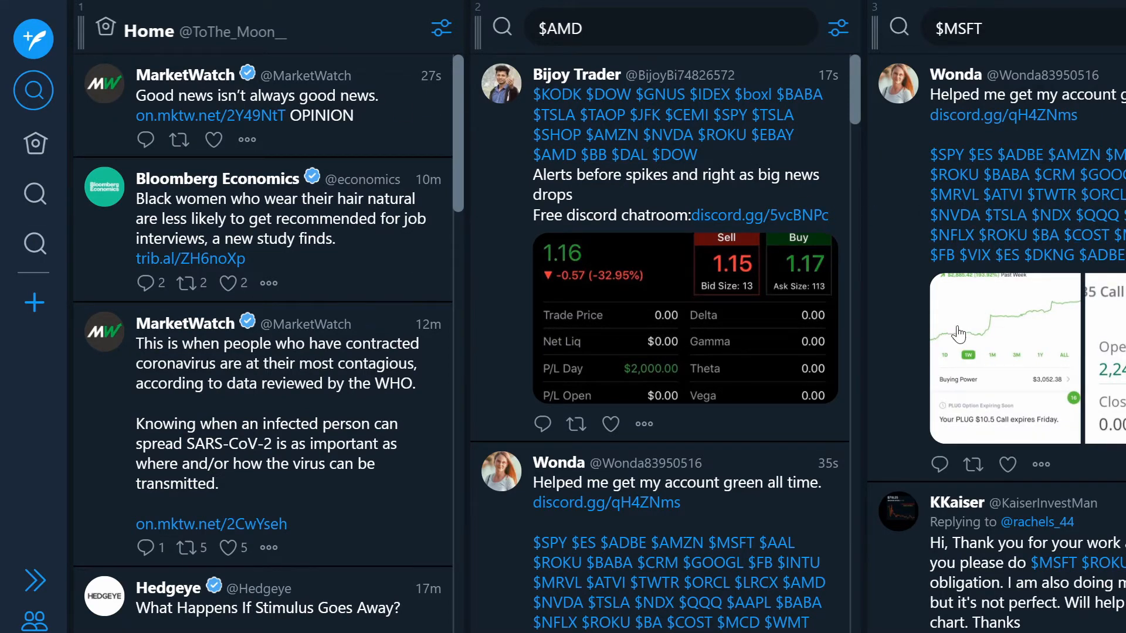
pyautogui.scroll(-12, 958, 335)
pyautogui.scroll(12, 959, 335)
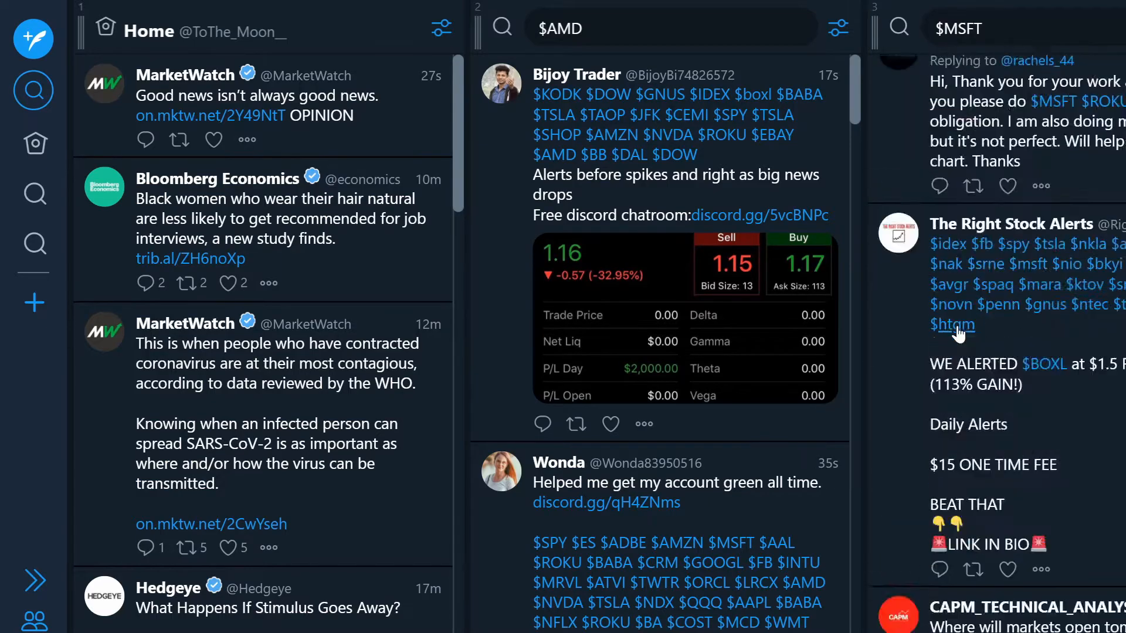
pyautogui.scroll(-10, 731, 180)
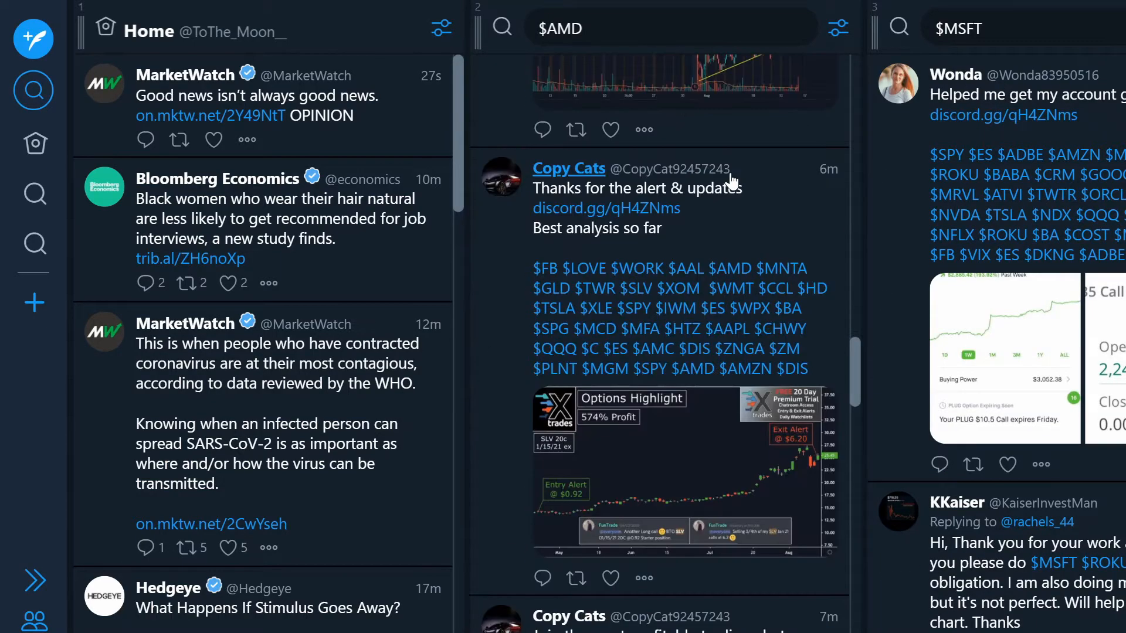
pyautogui.scroll(10, 732, 181)
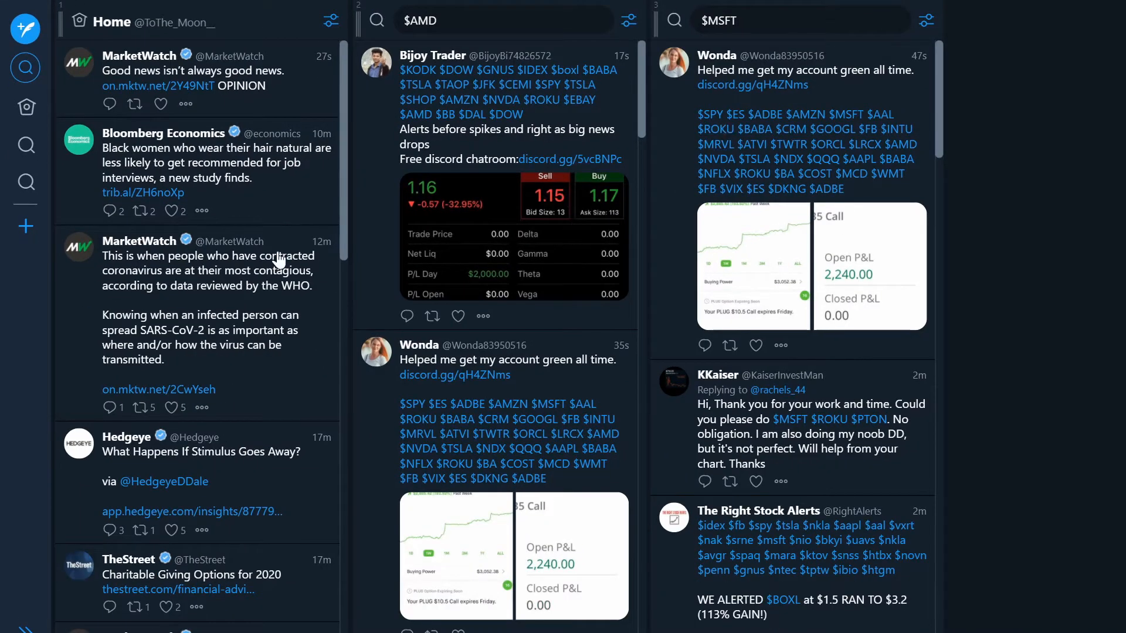
# Switch to the main Twitter website and open the account's Lists page.
pyautogui.click(26, 228)
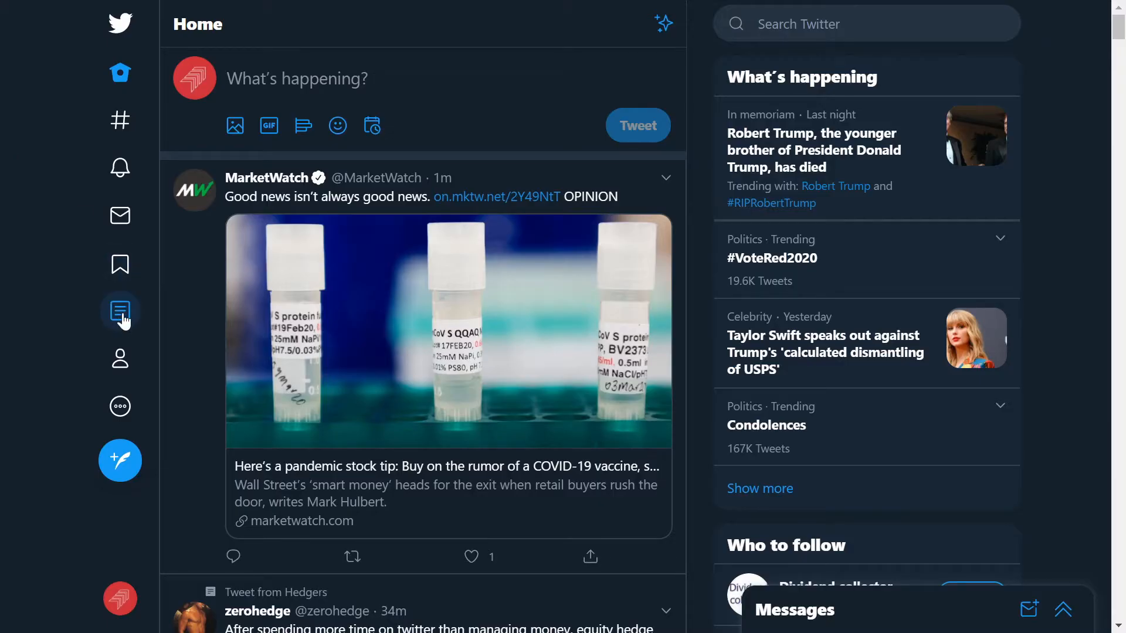
pyautogui.click(120, 312)
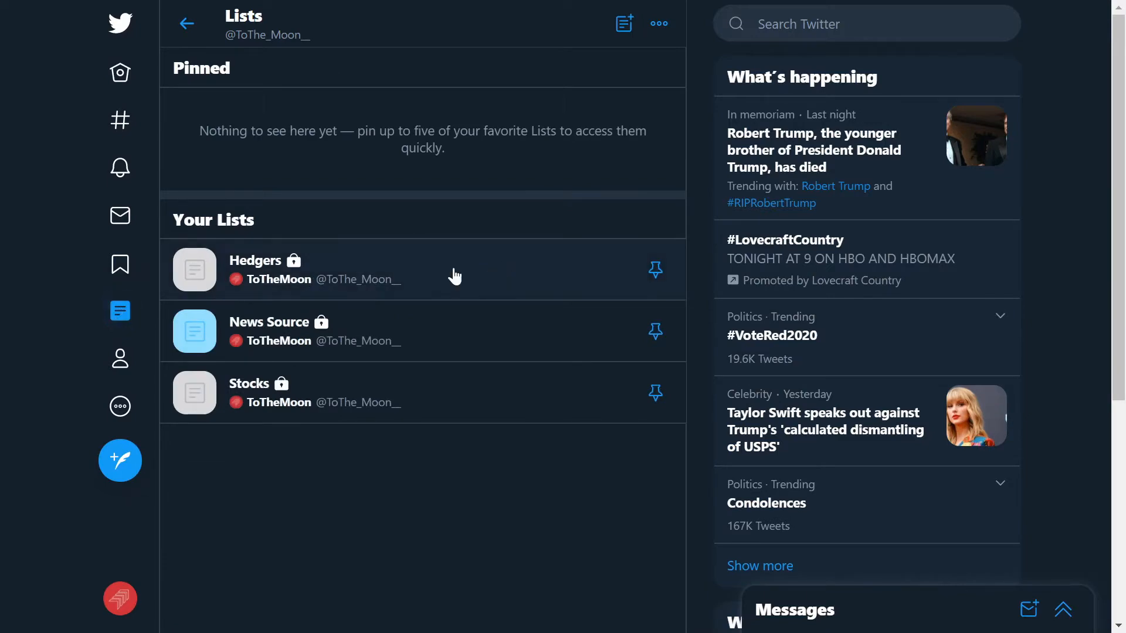
pyautogui.moveTo(273, 271)
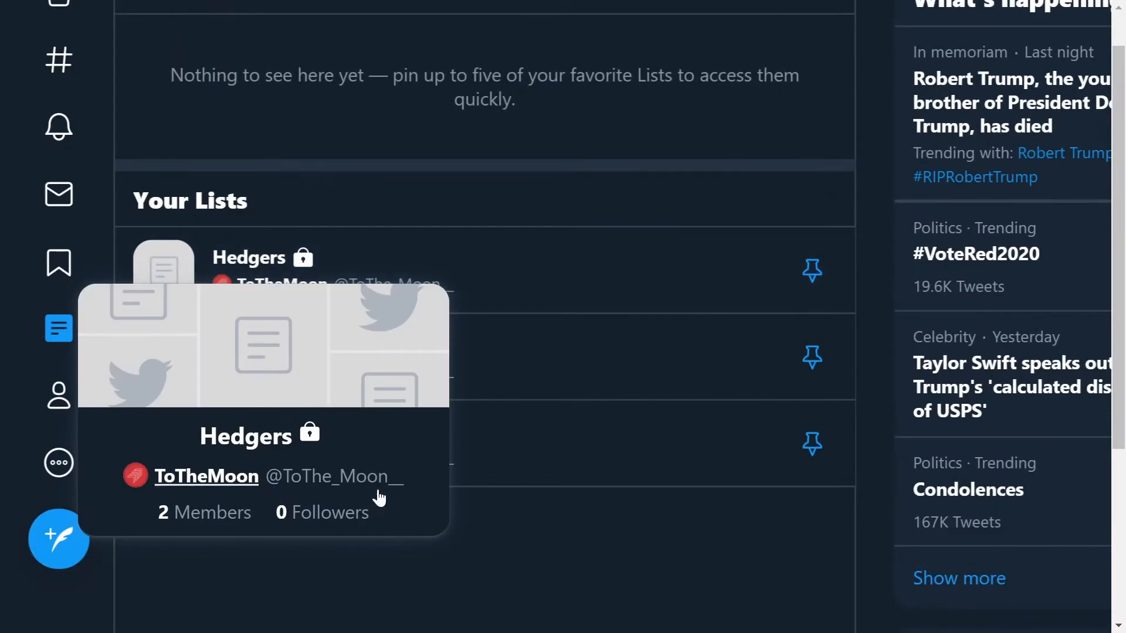
pyautogui.click(242, 261)
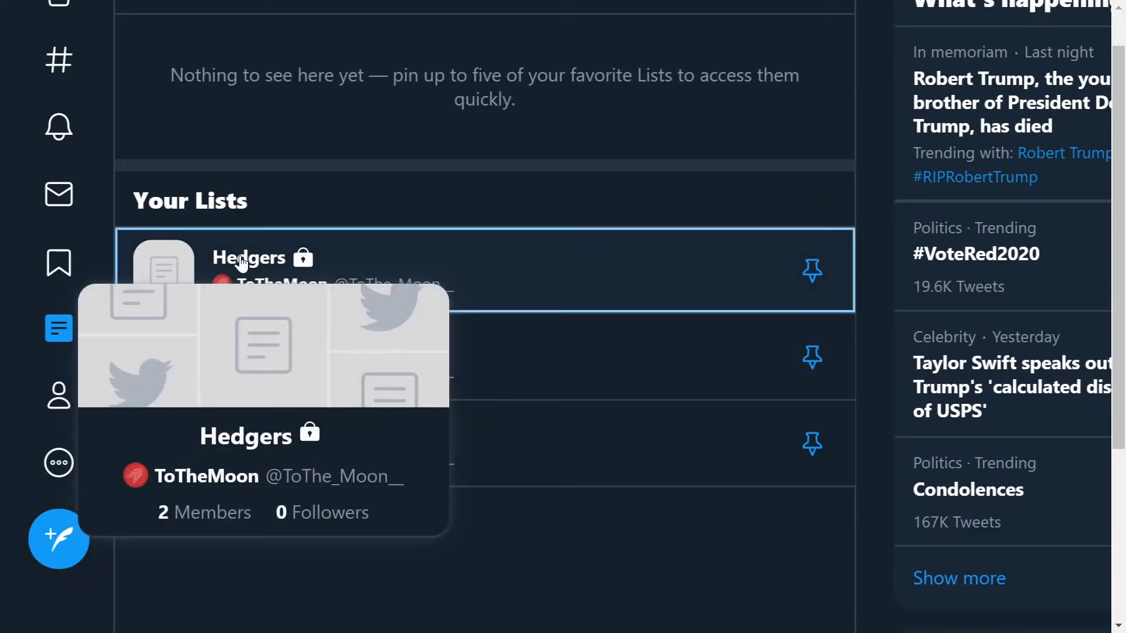
pyautogui.click(433, 283)
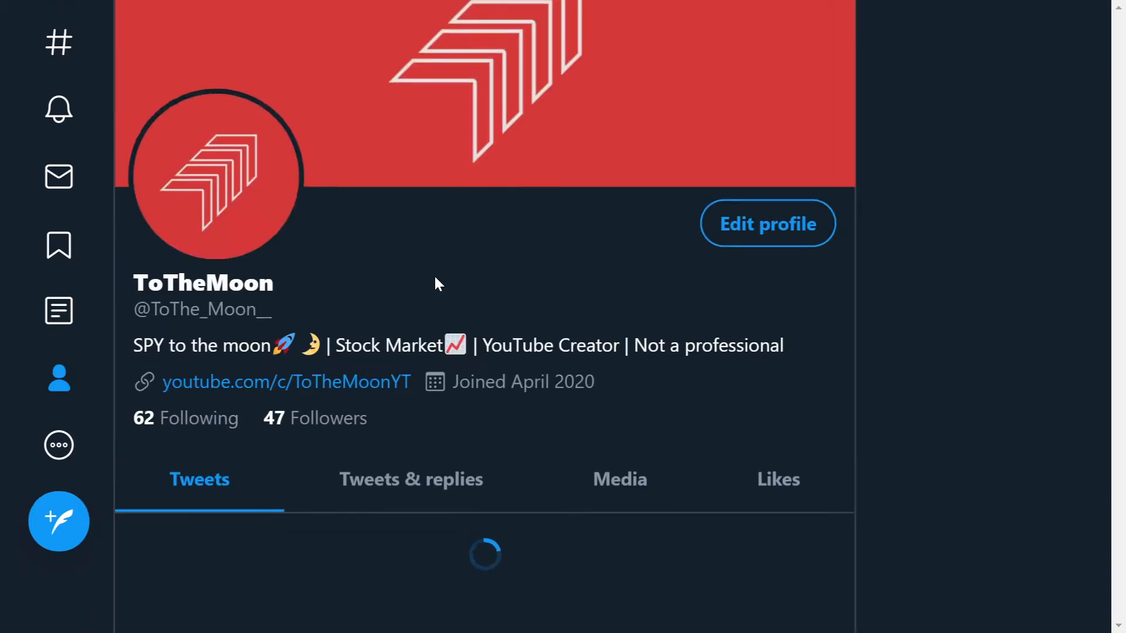
pyautogui.hscroll(-3, 434, 284)
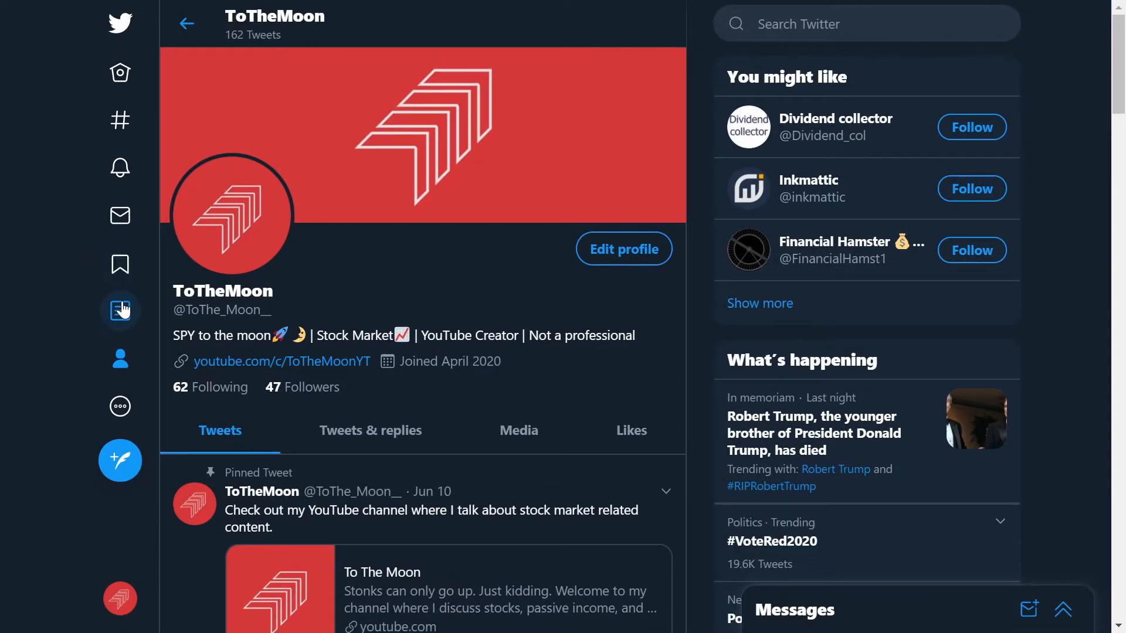
# Open the Hedgers list from the Lists page, view its members, and return to the Lists page.
pyautogui.click(122, 310)
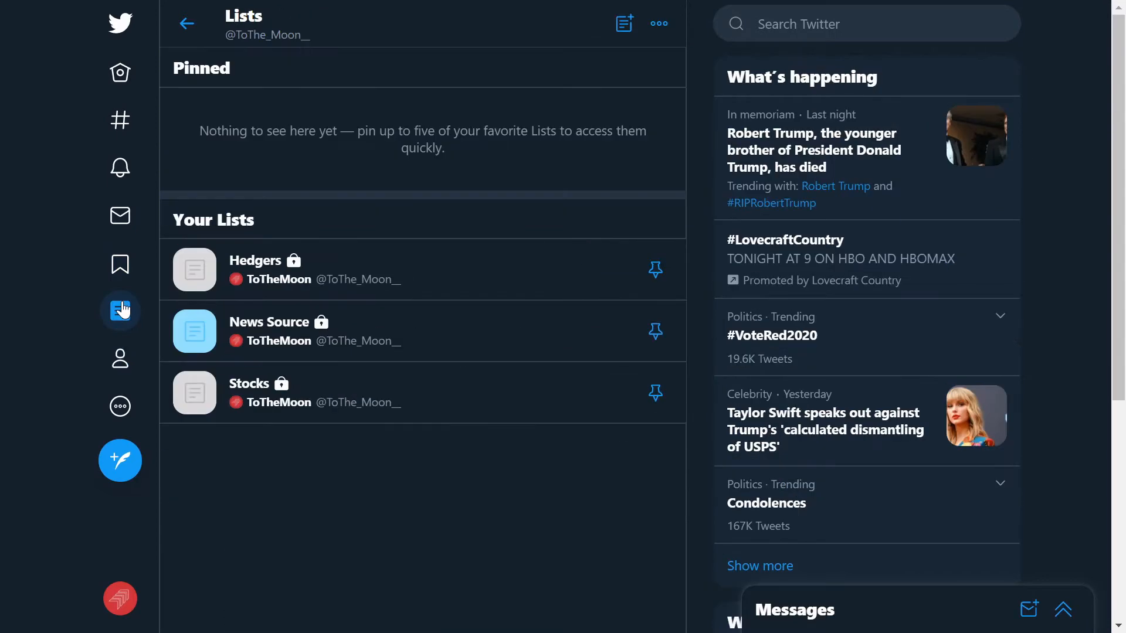
pyautogui.click(351, 269)
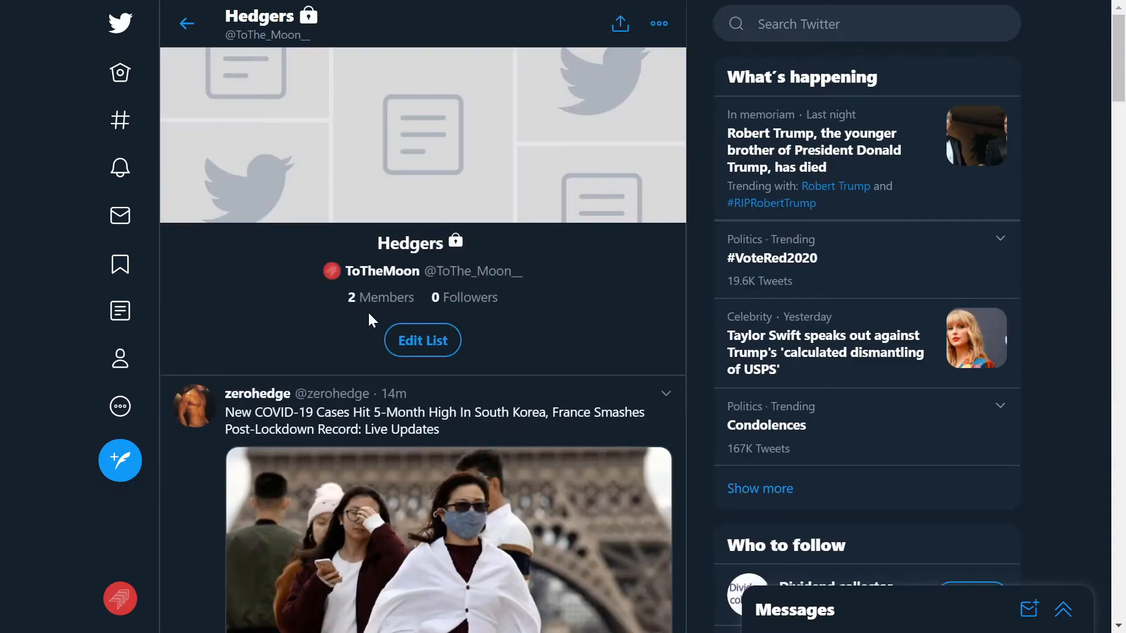
pyautogui.click(375, 304)
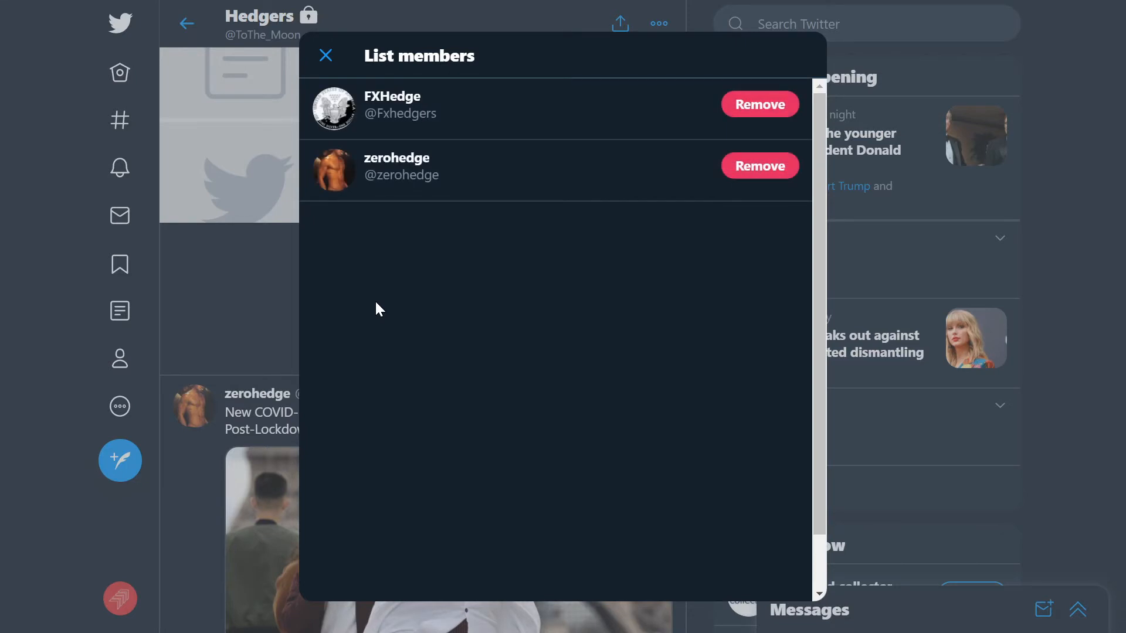
pyautogui.click(324, 56)
pyautogui.hotkey('alt', 'Left')
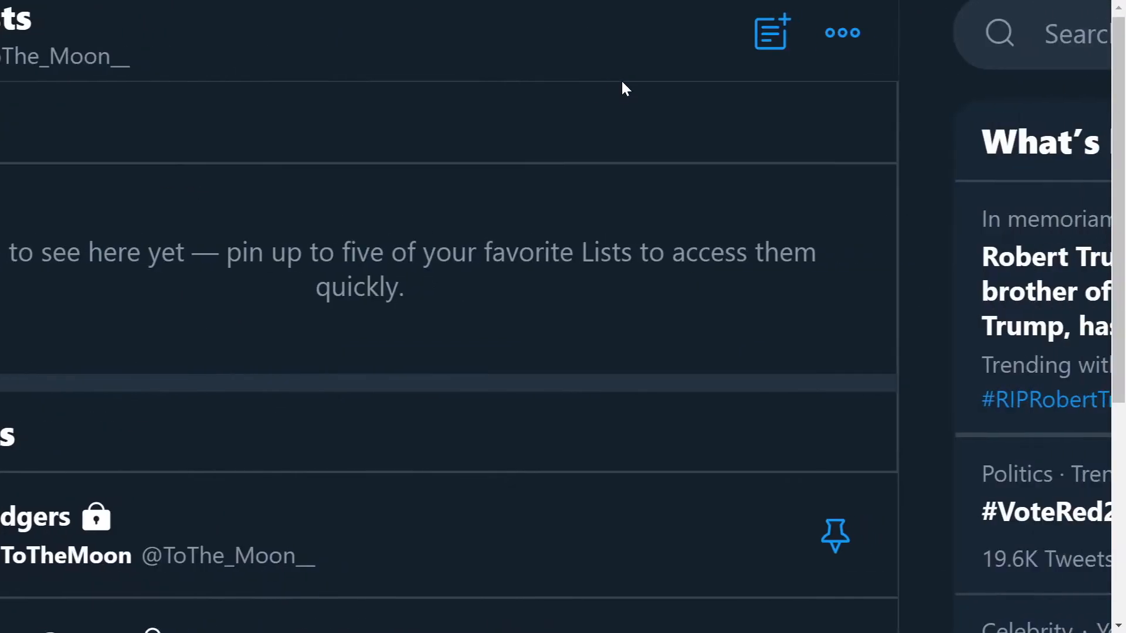
# Start a new list and enter Bobs List as its name.
pyautogui.click(772, 34)
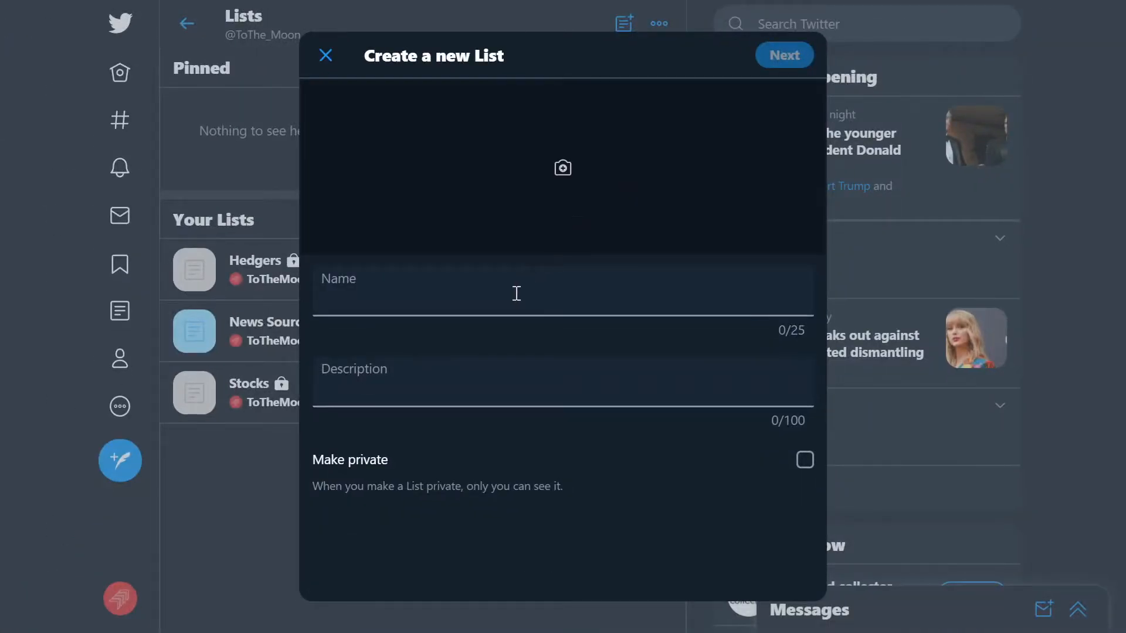
pyautogui.click(516, 293)
pyautogui.write('Bobs List')
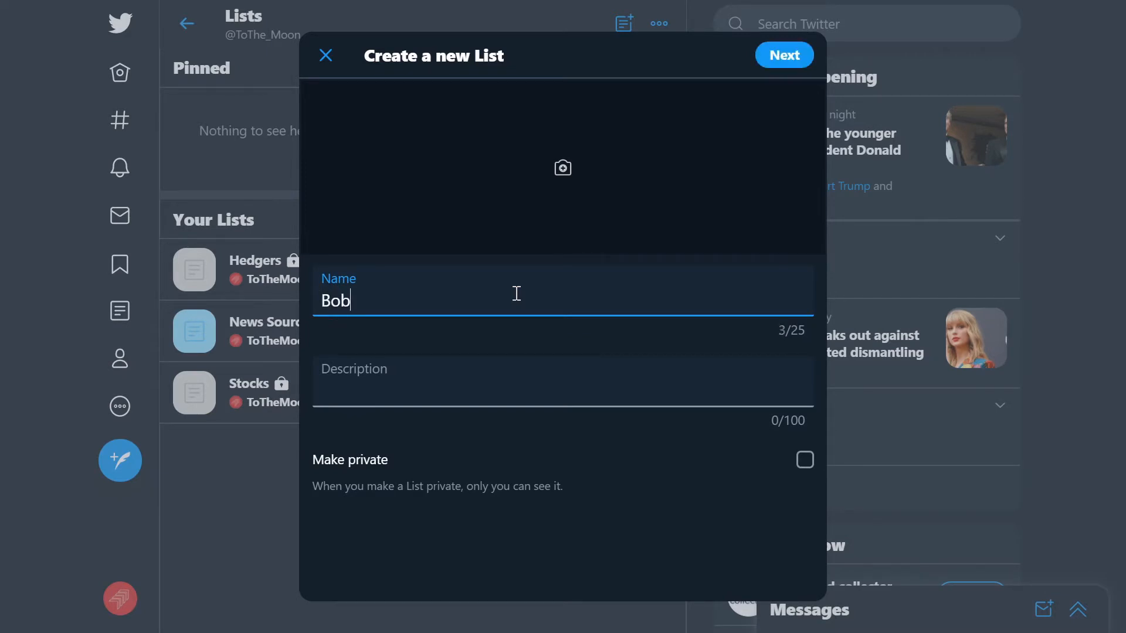
# Replace the new list's name with Stonks and make the list private.
pyautogui.press('BackSpace')
pyautogui.press('BackSpace')
pyautogui.press('BackSpace')
pyautogui.press('BackSpace')
pyautogui.press('BackSpace')
pyautogui.press('BackSpace')
pyautogui.press('BackSpace')
pyautogui.press('BackSpace')
pyautogui.press('BackSpace')
pyautogui.write('Stonks')
pyautogui.click(804, 463)
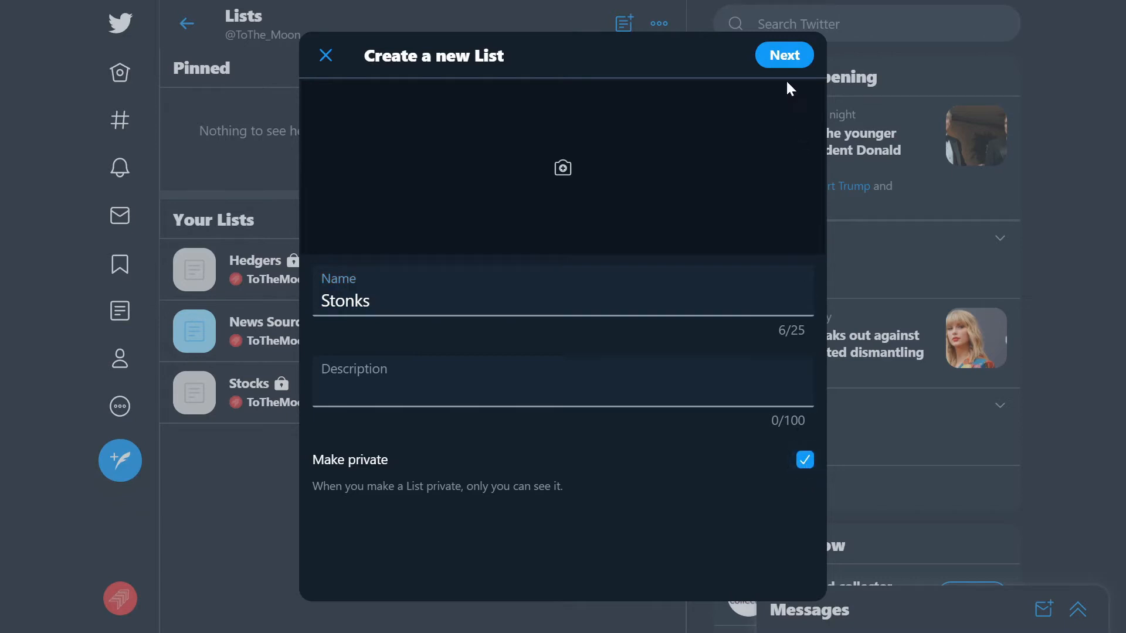
# Create the private Stonks list and add the first four suggested accounts to it.
pyautogui.click(786, 61)
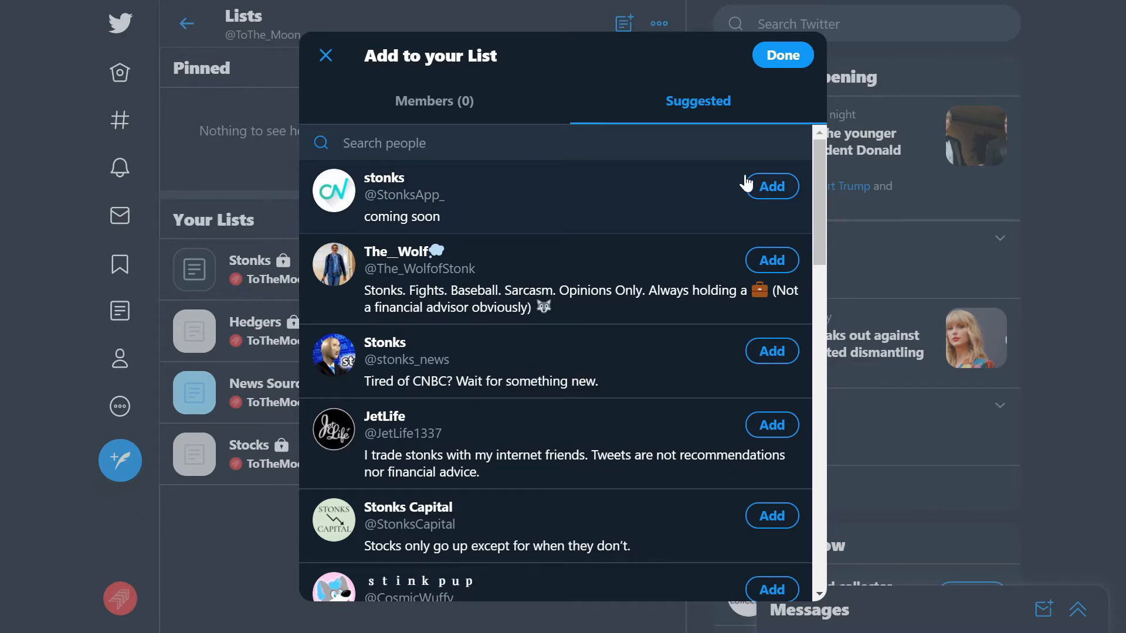
pyautogui.click(772, 191)
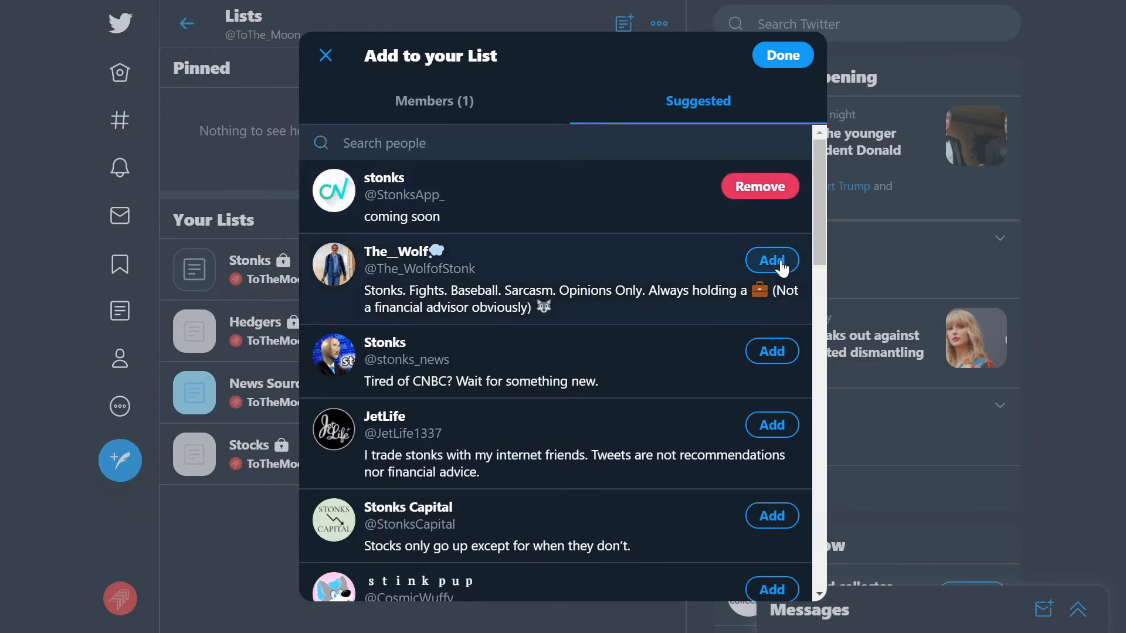
pyautogui.click(781, 259)
pyautogui.click(772, 353)
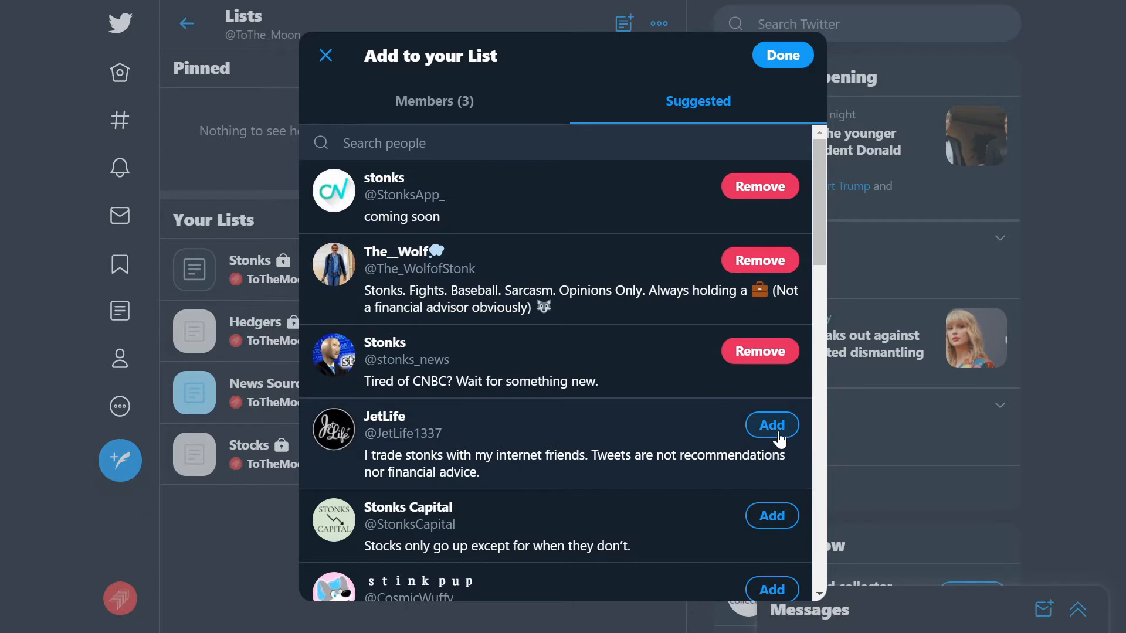
pyautogui.click(775, 433)
# Search for Jim among people, add Jim Cramer's verified account to the Stonks list, and finish the list.
pyautogui.click(529, 130)
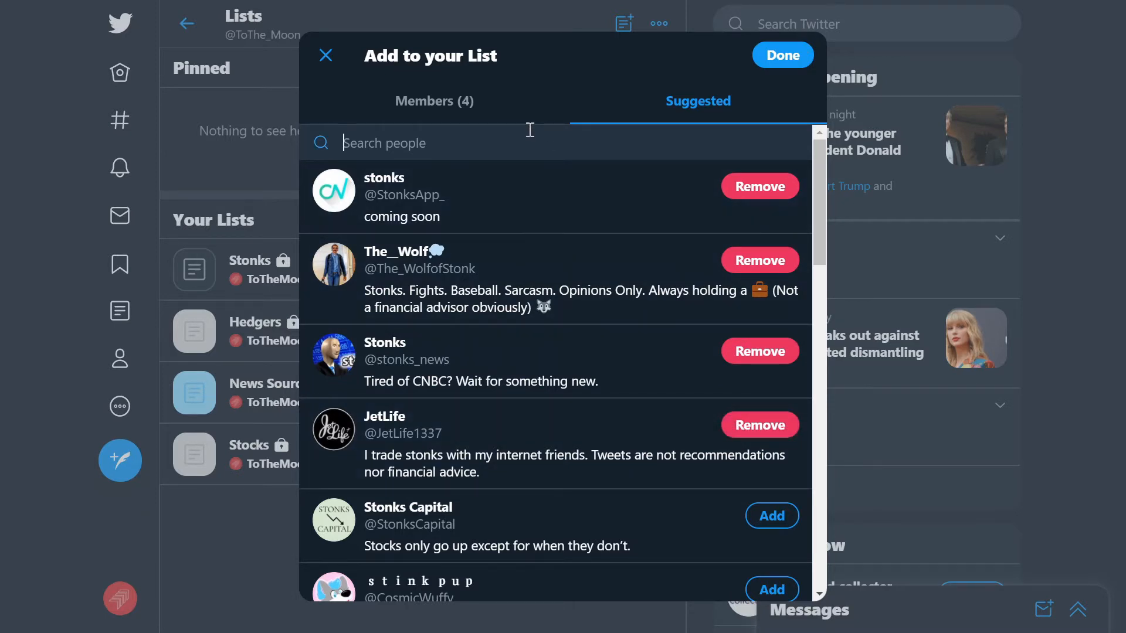
pyautogui.write('Jim')
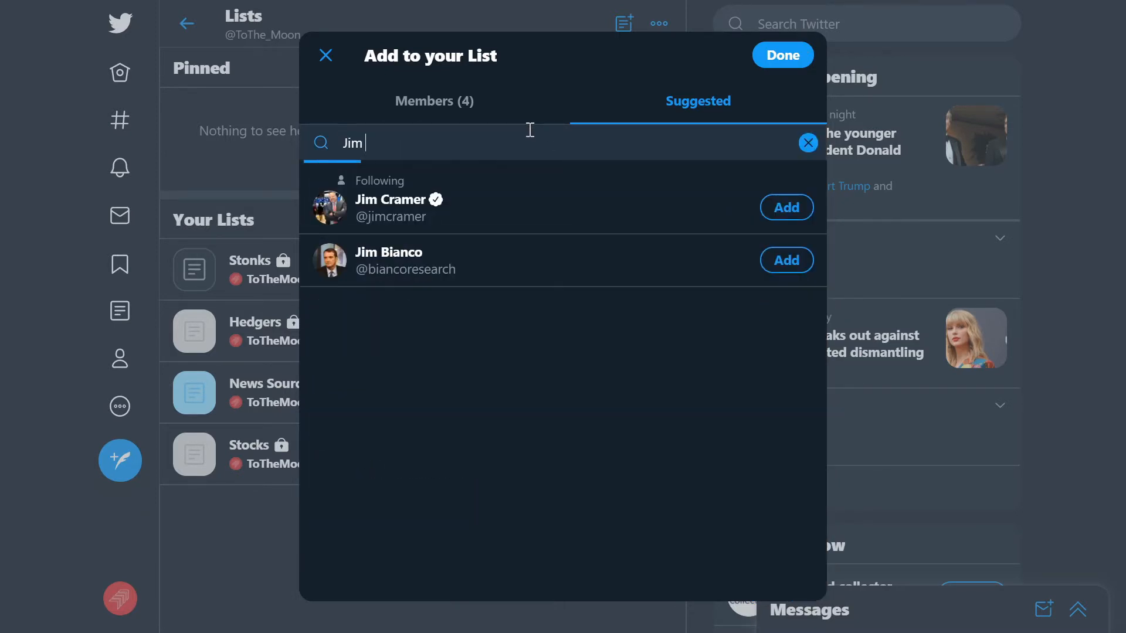
pyautogui.click(770, 212)
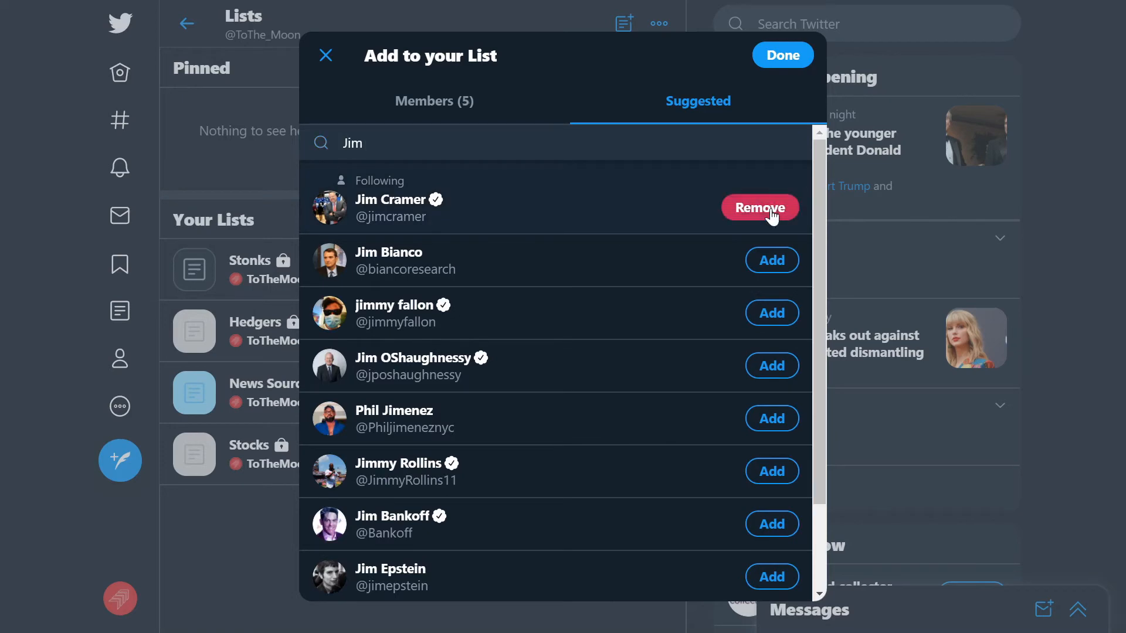
pyautogui.click(771, 61)
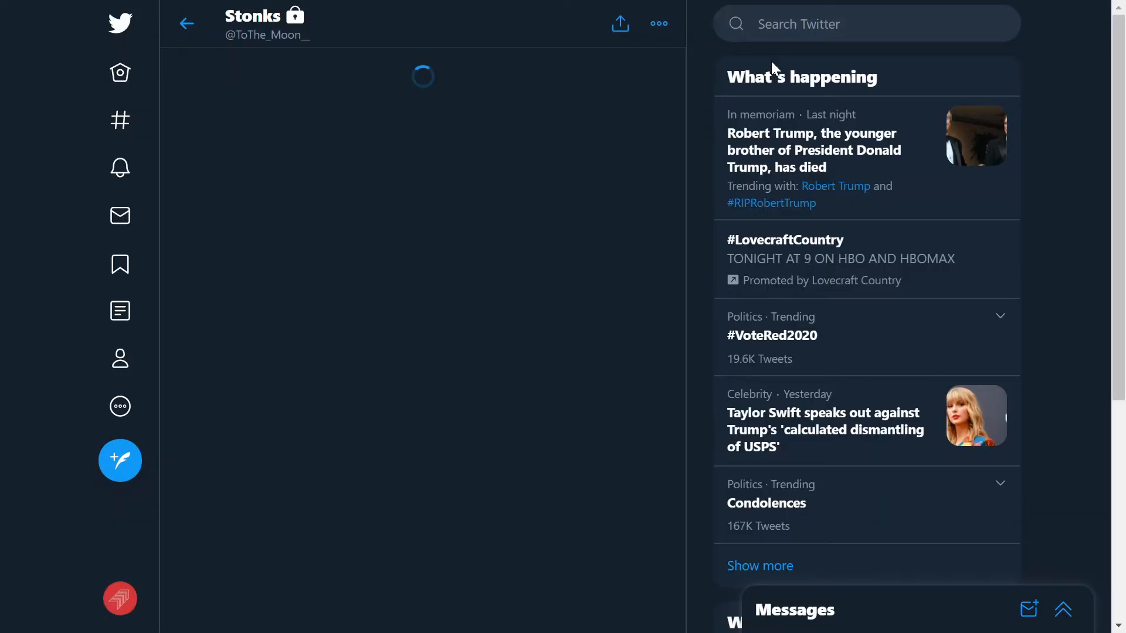
# Look through the new Stonks list's tweets and check its members.
pyautogui.scroll(-2, 269, 328)
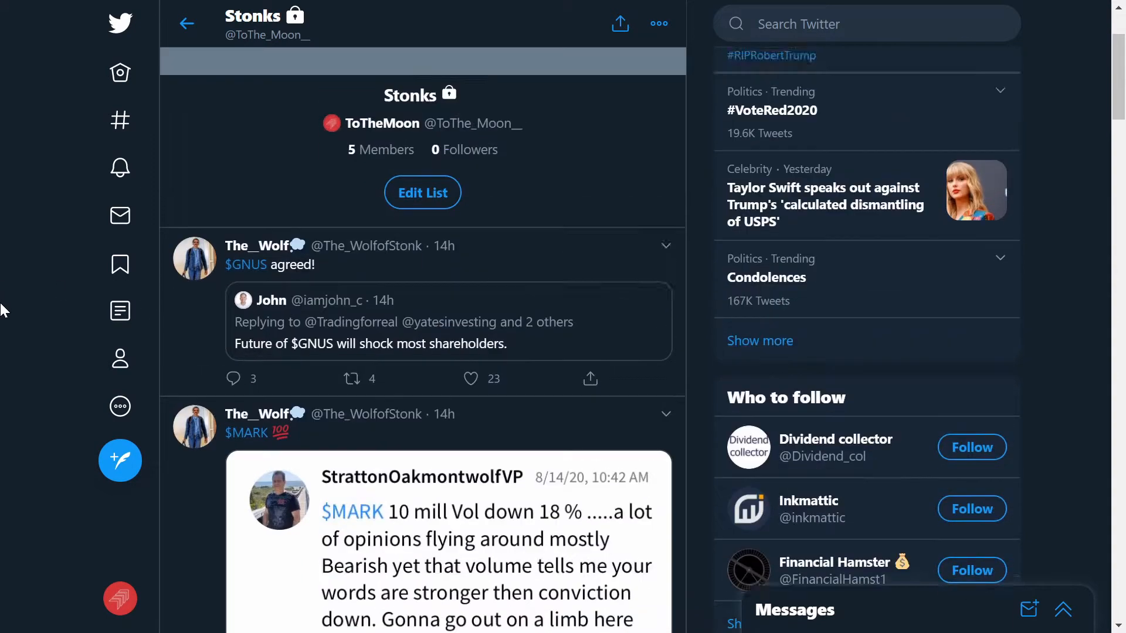
pyautogui.scroll(2, 3, 306)
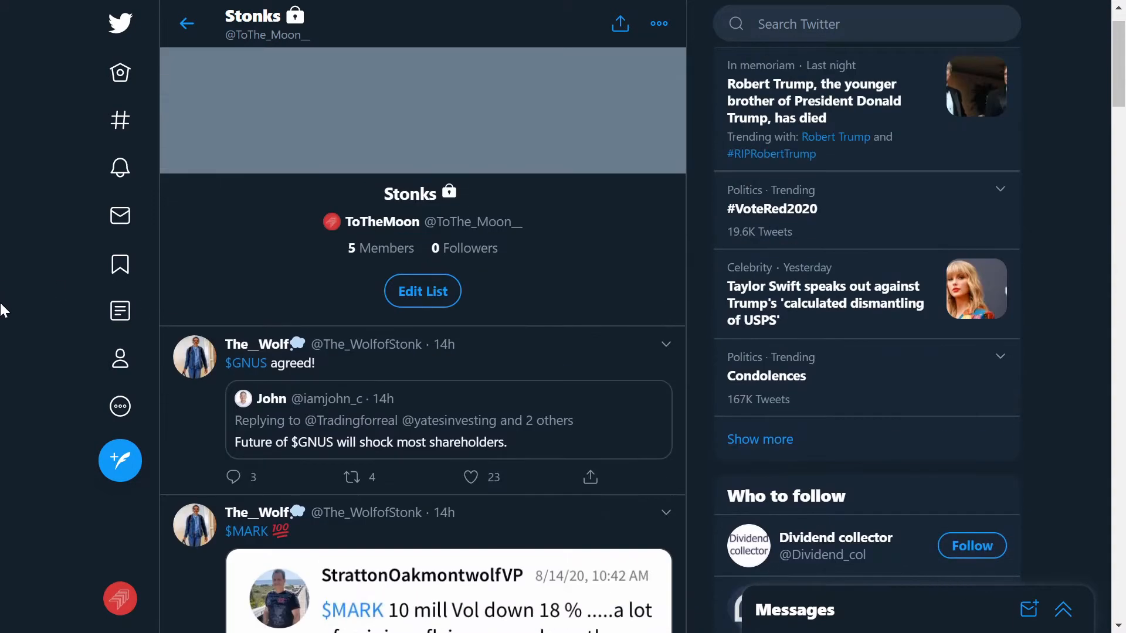
pyautogui.click(353, 252)
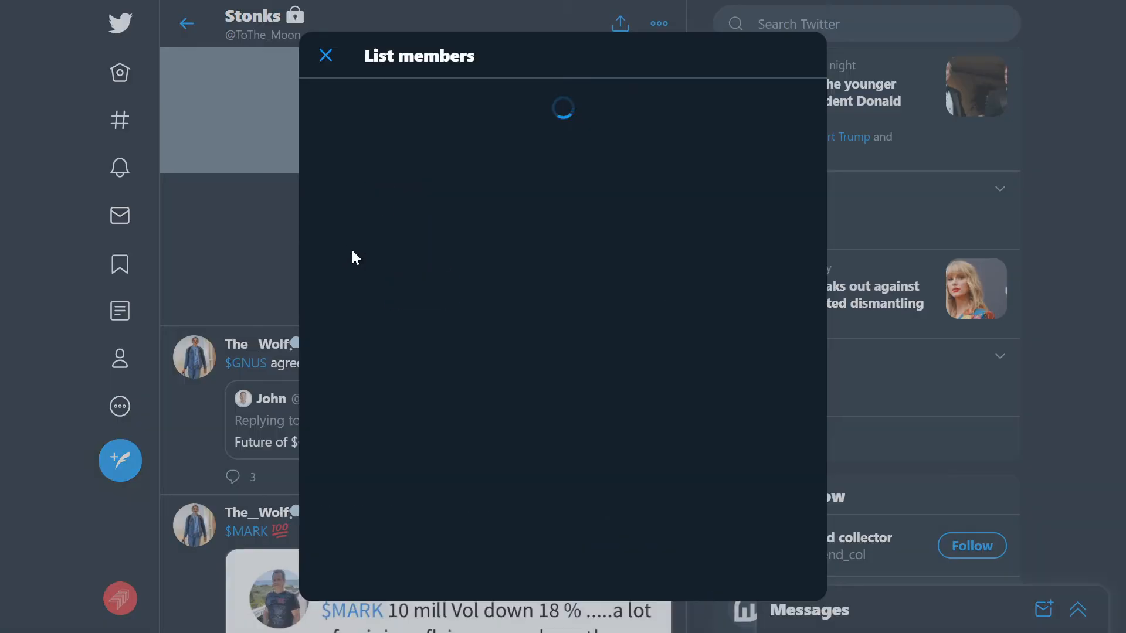
pyautogui.click(19, 190)
# Switch back to TweetDeck and add a list column for the Stocks list.
pyautogui.hotkey('ctrl', 'Tab')
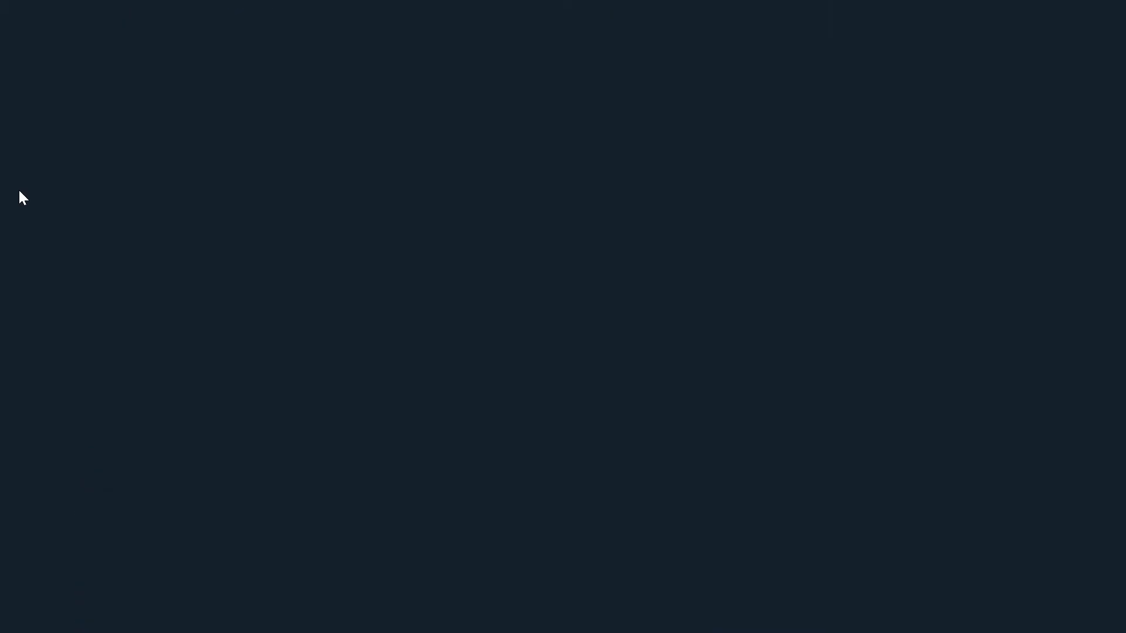
pyautogui.hotkey('ctrl', 'Tab')
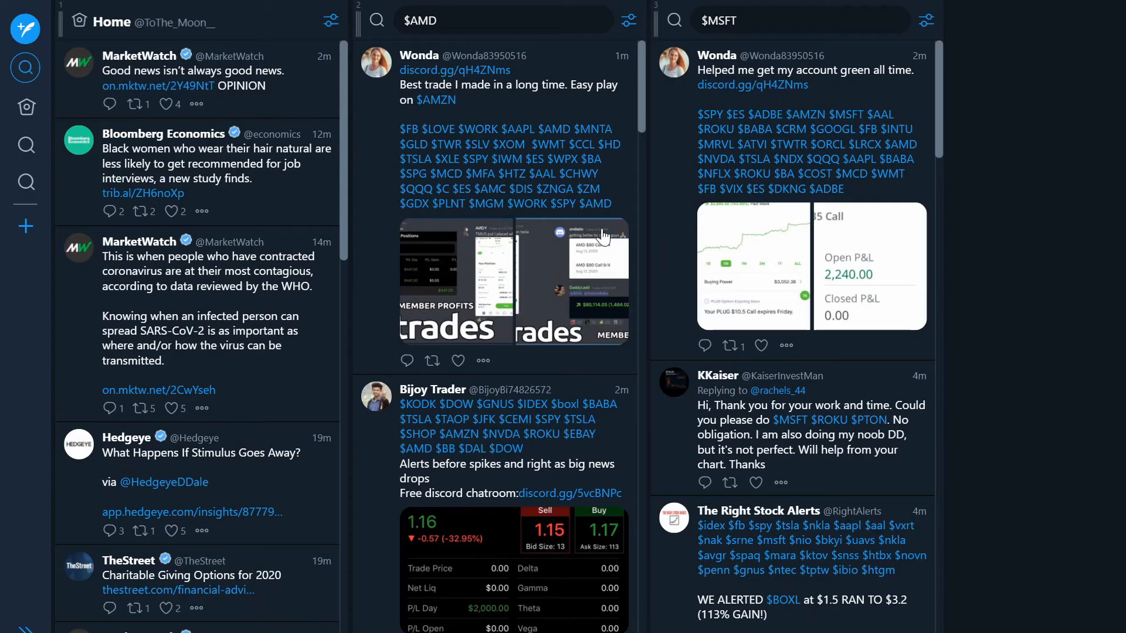
pyautogui.hotkey('ctrl', 'Tab')
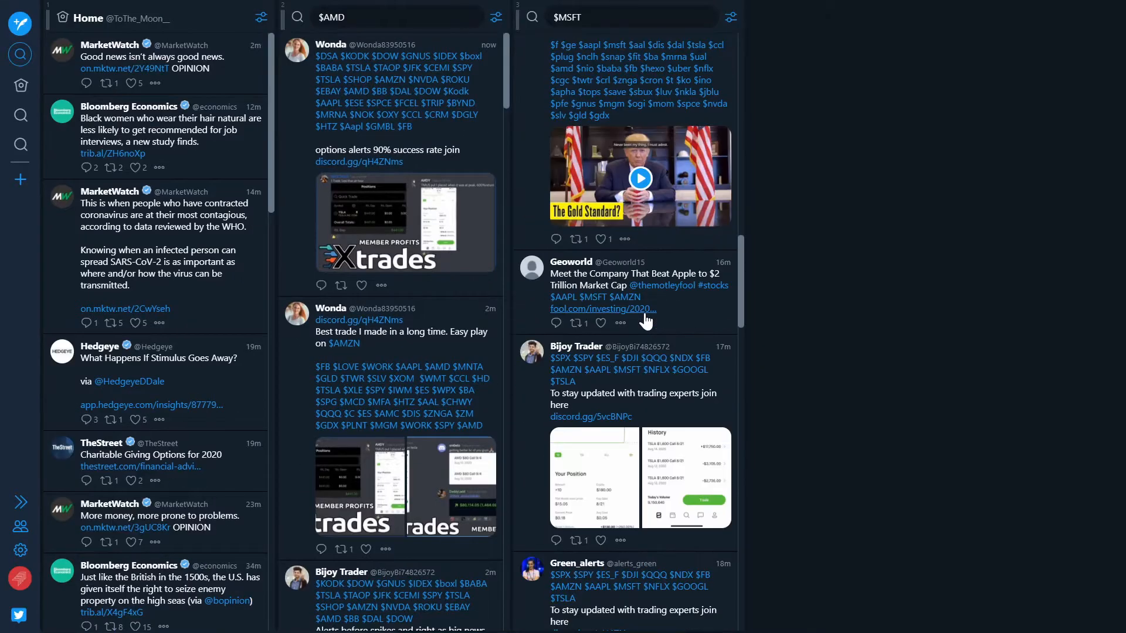
pyautogui.scroll(10, 644, 321)
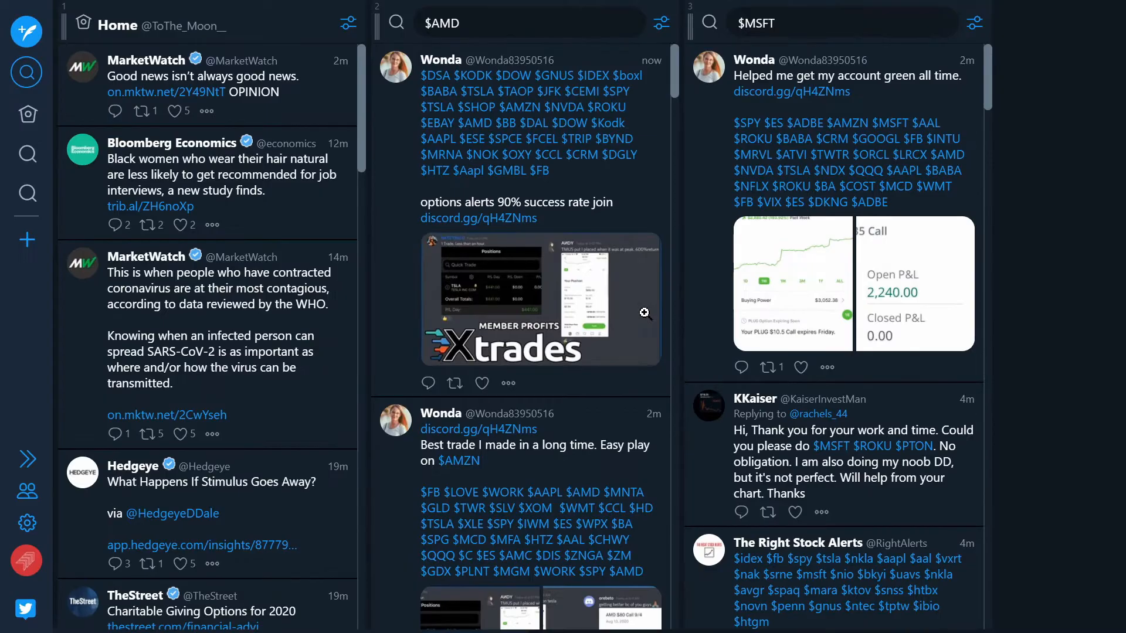
pyautogui.click(23, 240)
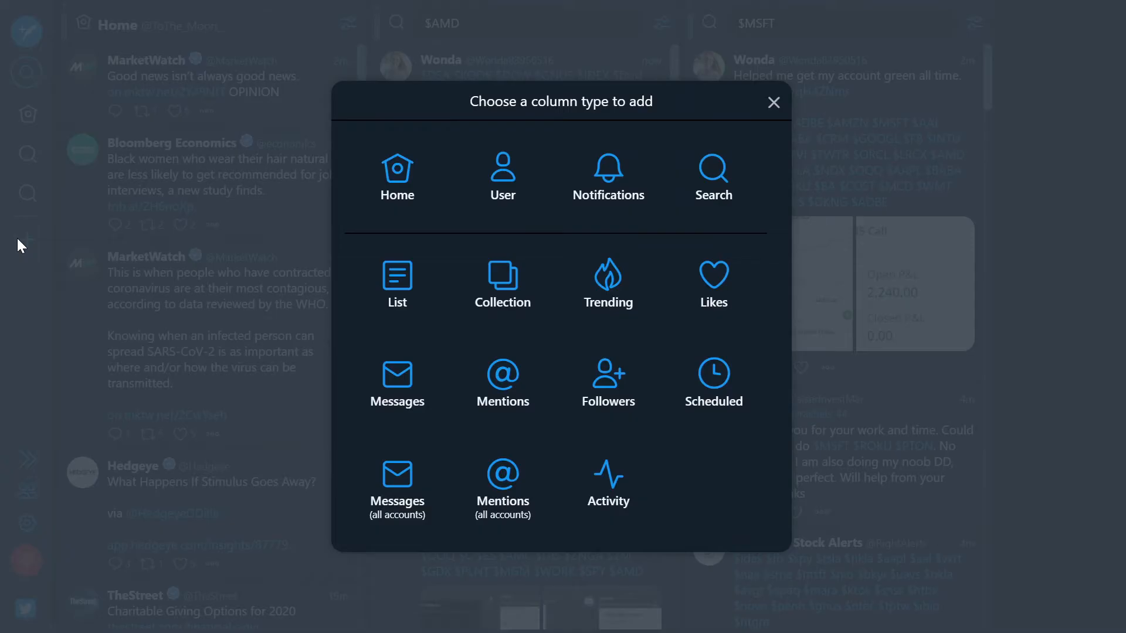
pyautogui.click(401, 289)
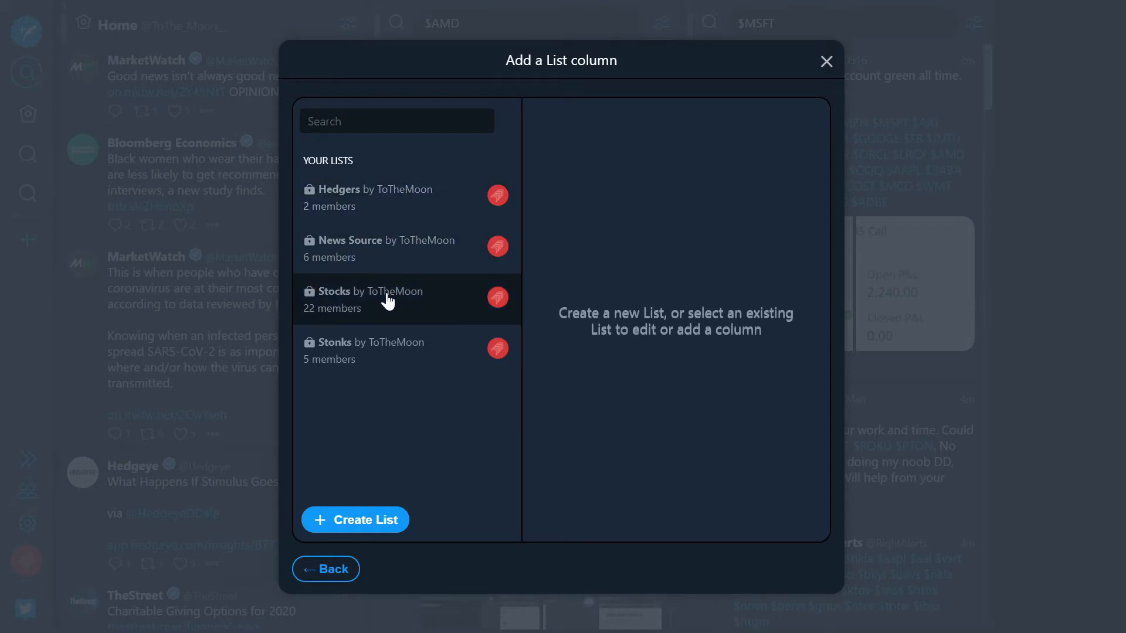
pyautogui.click(385, 304)
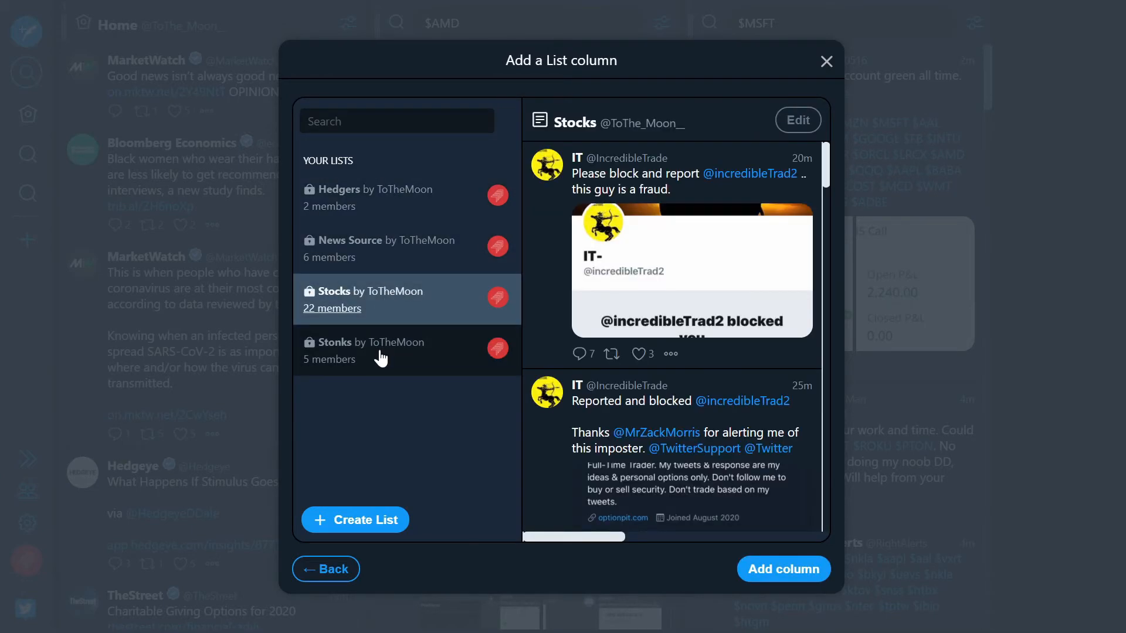
pyautogui.click(788, 572)
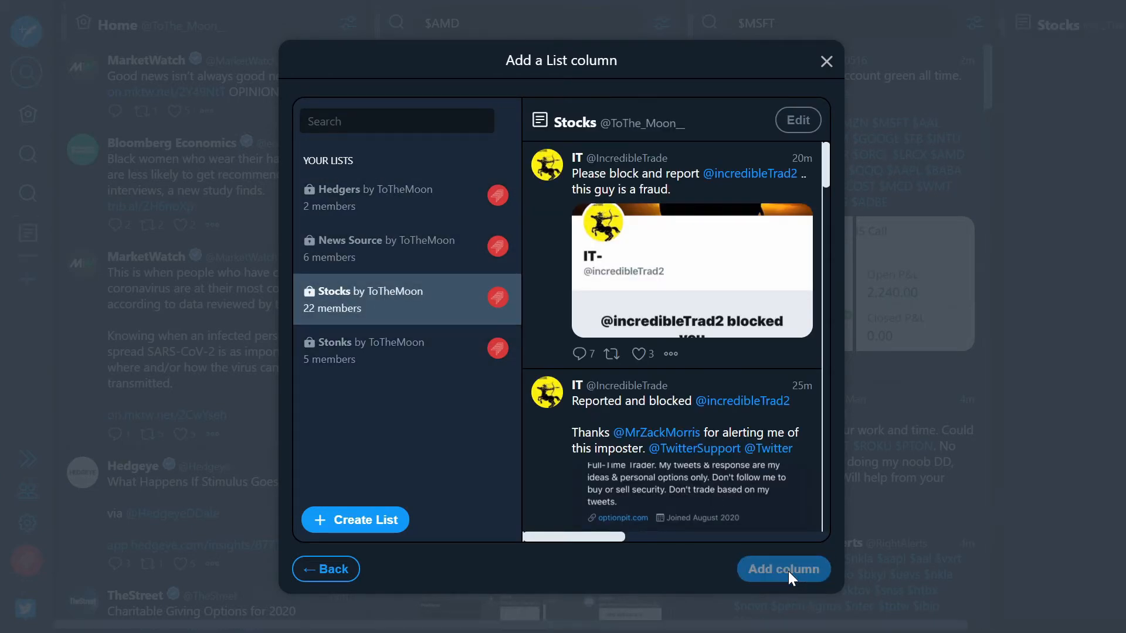
# Add list columns for News Source and Hedgers, and close the column dialog.
pyautogui.click(414, 264)
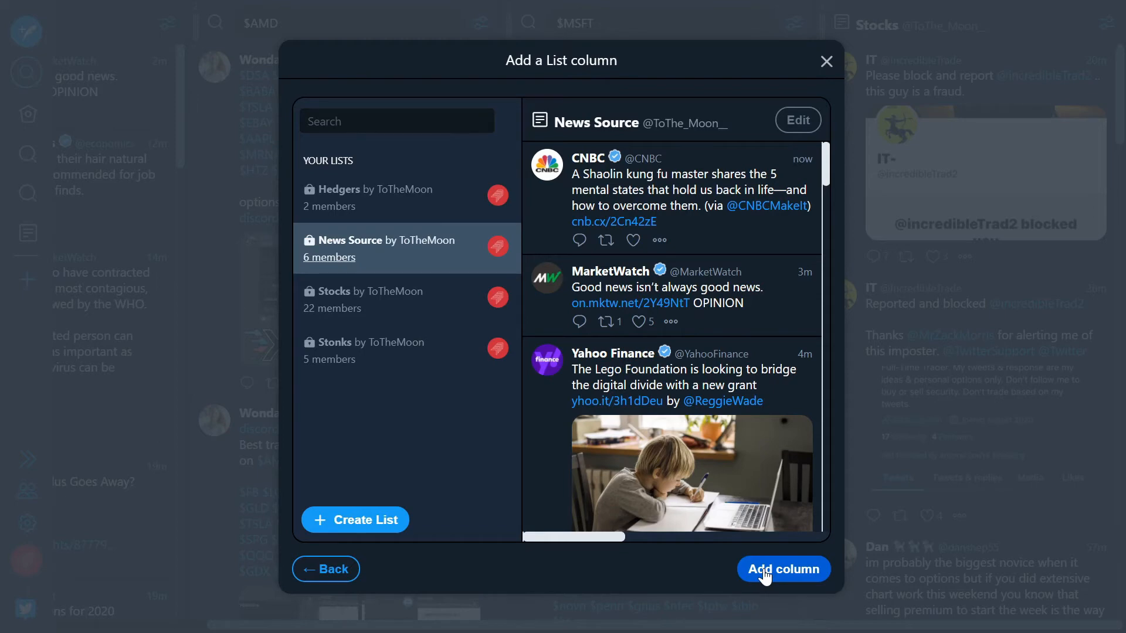
pyautogui.click(765, 571)
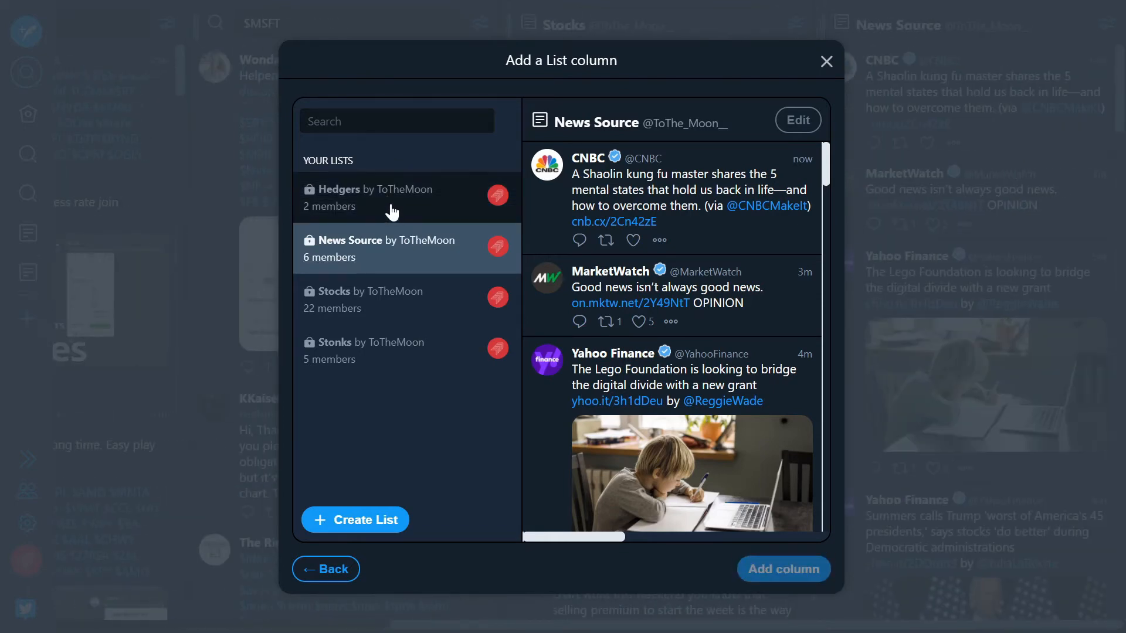
pyautogui.click(391, 213)
pyautogui.click(765, 568)
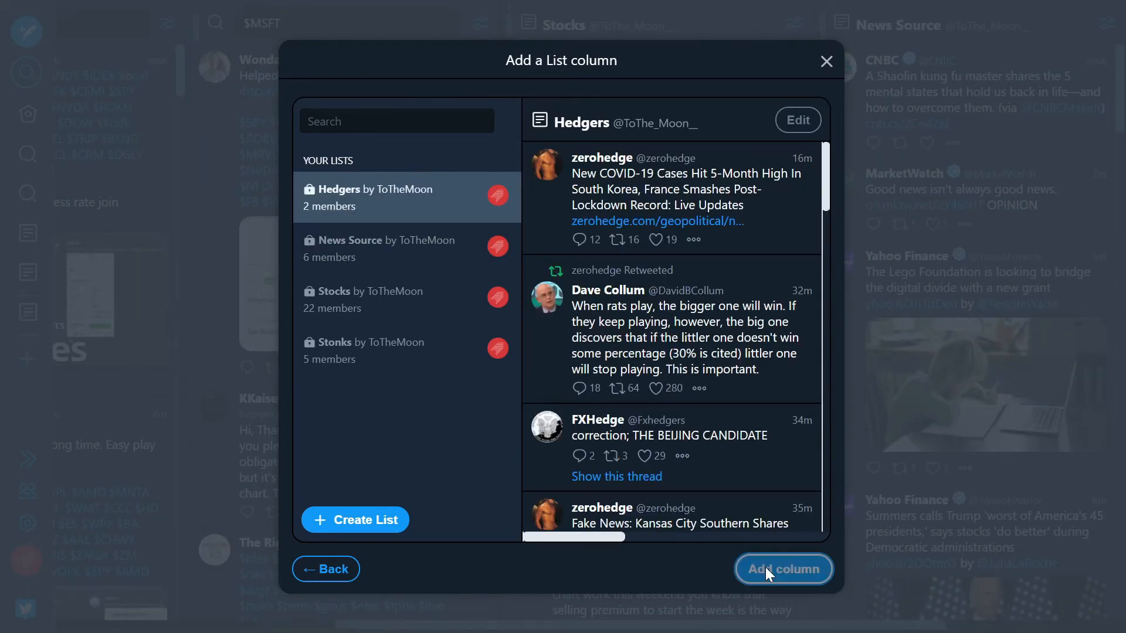
pyautogui.click(827, 62)
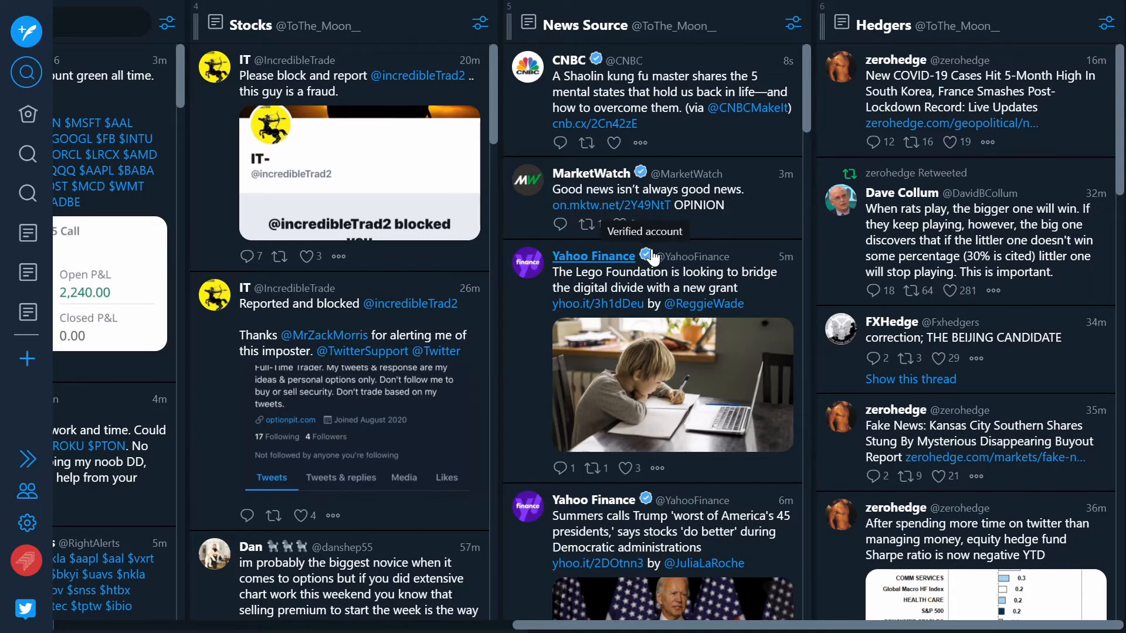
# Review all the deck's columns, from the Home timeline and ticker searches to the Stocks, News Source and Hedgers lists.
pyautogui.hscroll(-15, 626, 284)
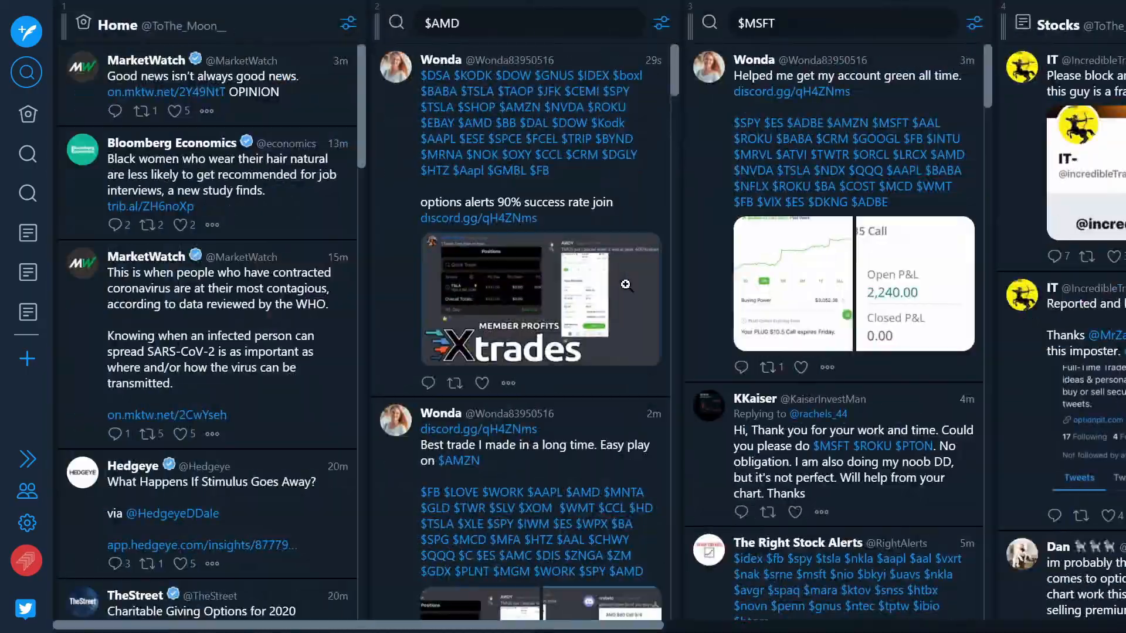
pyautogui.hscroll(10, 625, 284)
pyautogui.hscroll(-10, 625, 284)
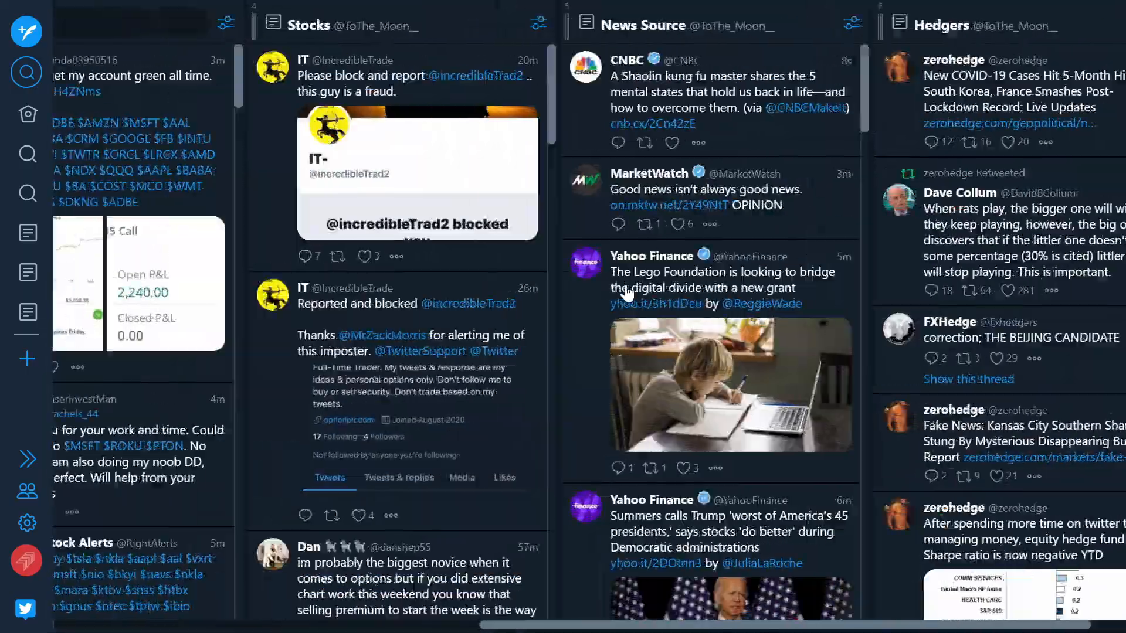
pyautogui.hscroll(10, 625, 284)
pyautogui.hscroll(-10, 626, 286)
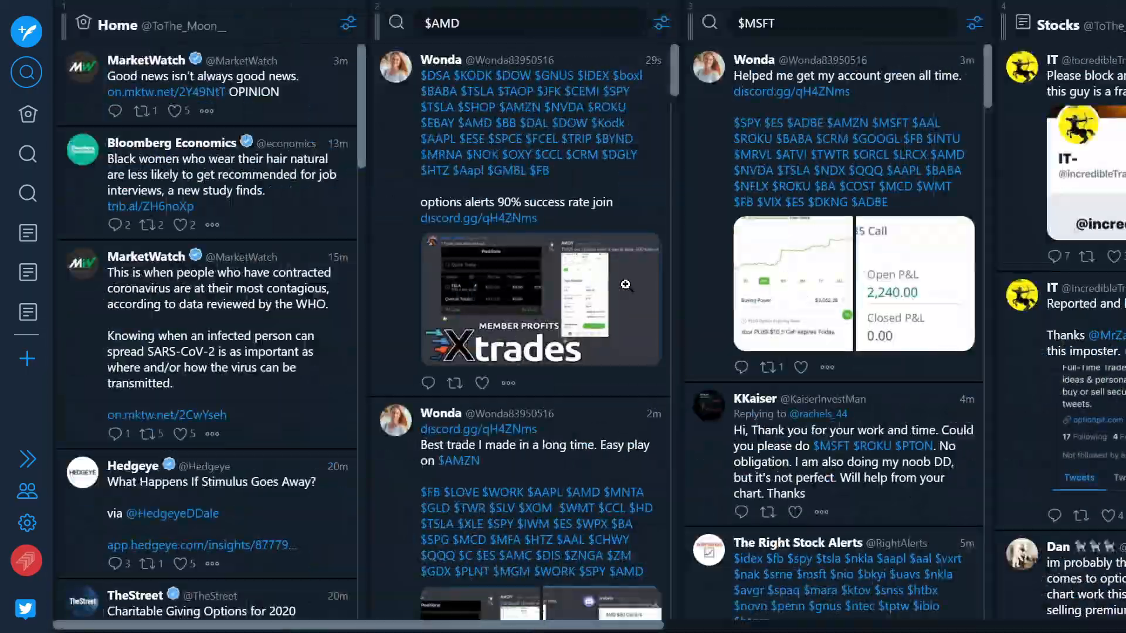
pyautogui.hscroll(10, 626, 287)
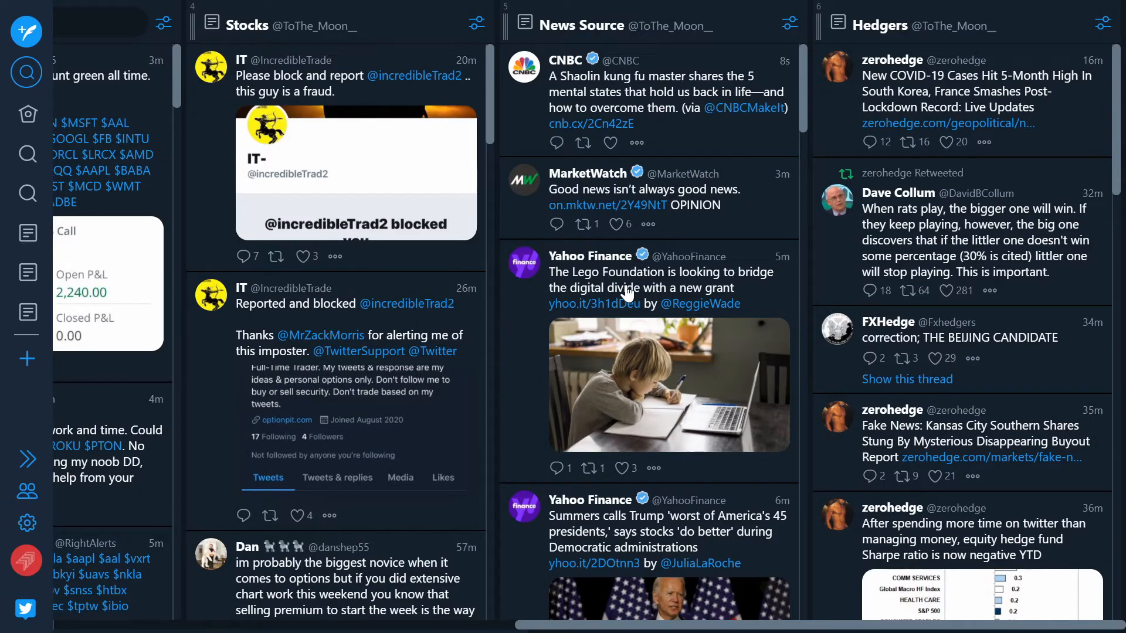
pyautogui.hscroll(-10, 626, 289)
pyautogui.hscroll(10, 626, 288)
pyautogui.hscroll(-10, 626, 288)
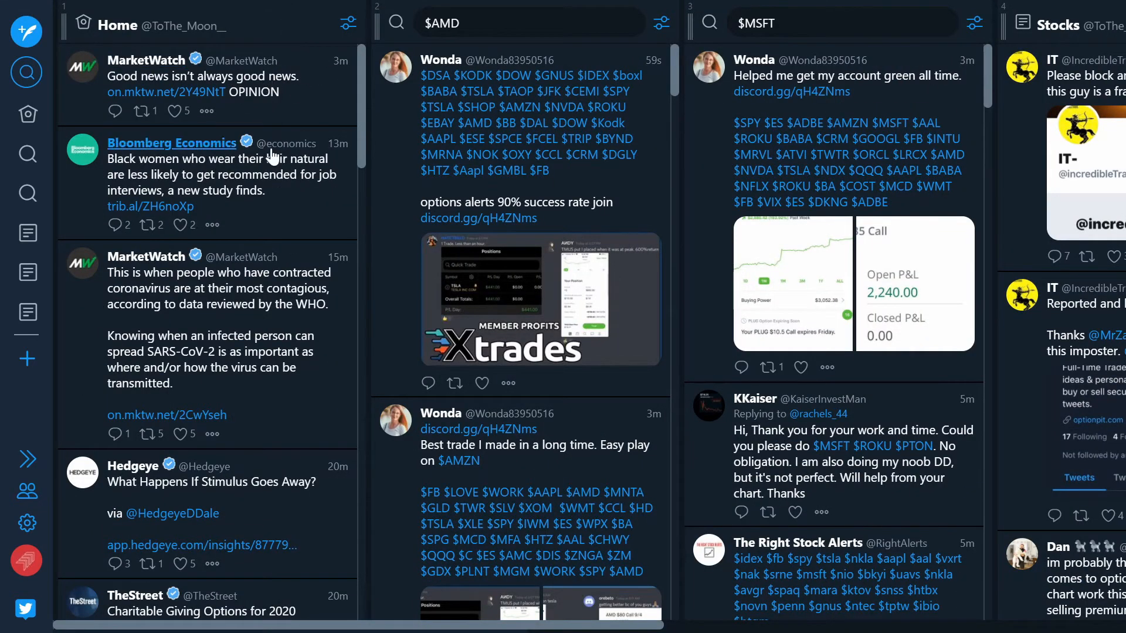
pyautogui.scroll(-3, 271, 156)
pyautogui.scroll(3, 346, 170)
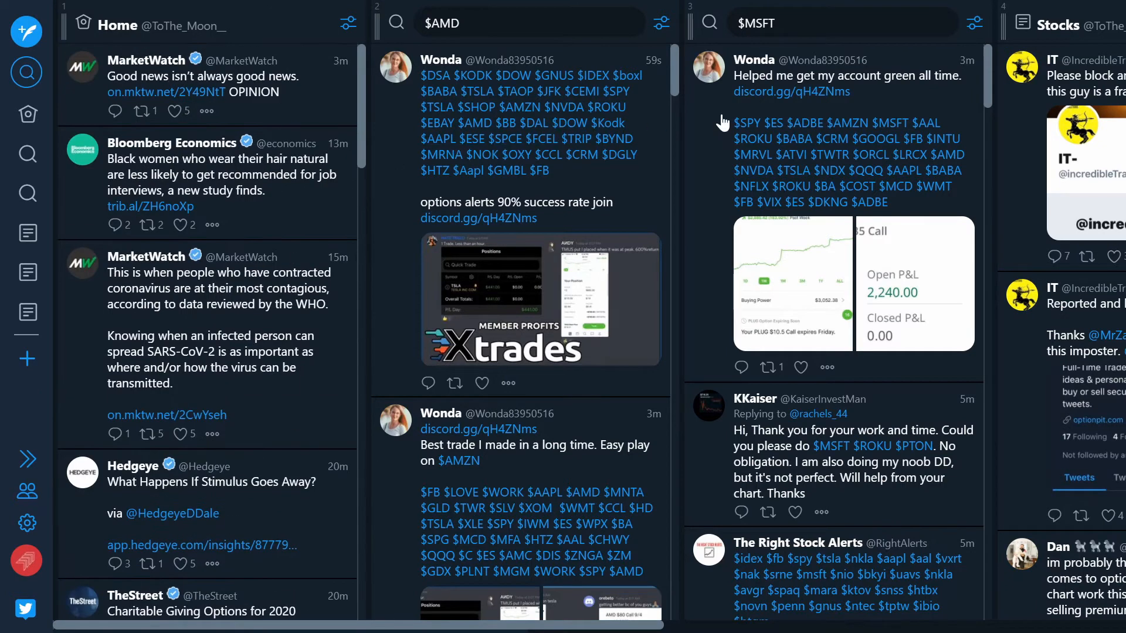
# Change the $MSFT column's search to Joe Biden and browse the tweets it returns.
pyautogui.click(812, 27)
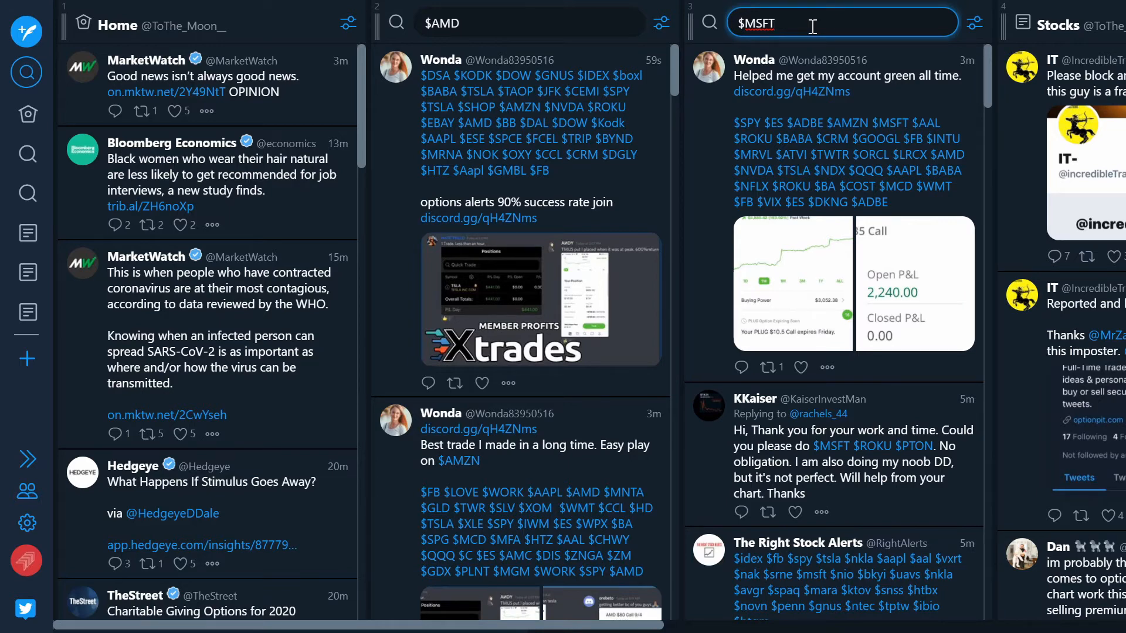
pyautogui.press('BackSpace')
pyautogui.press('BackSpace')
pyautogui.press('BackSpace')
pyautogui.press('BackSpace')
pyautogui.press('BackSpace')
pyautogui.write('Joe Biden')
pyautogui.press('Return')
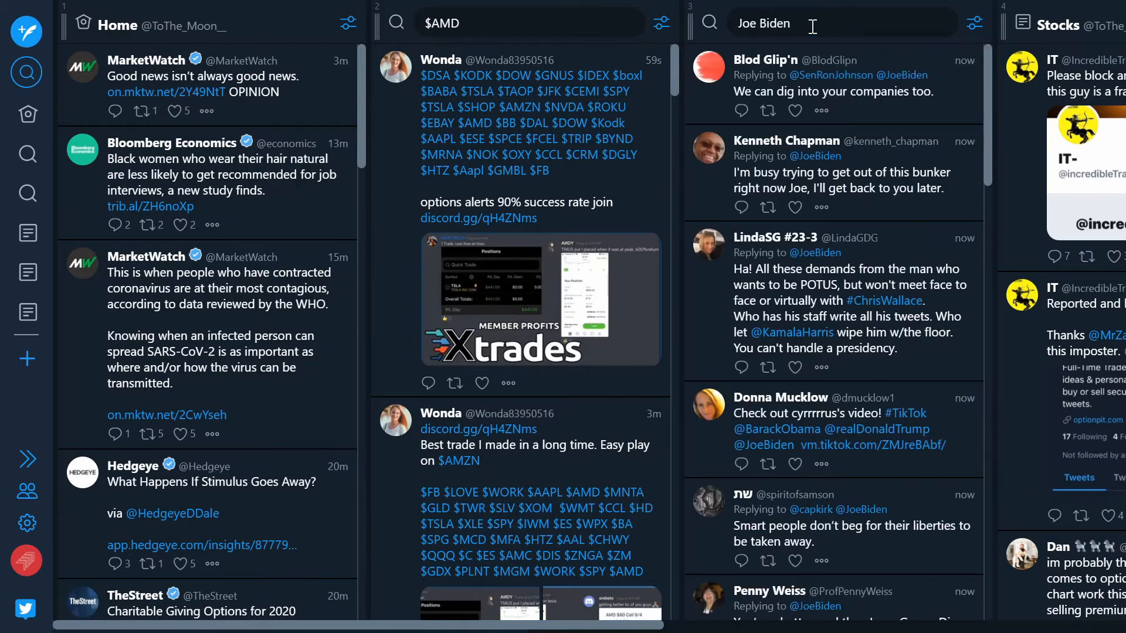
pyautogui.scroll(-6, 927, 255)
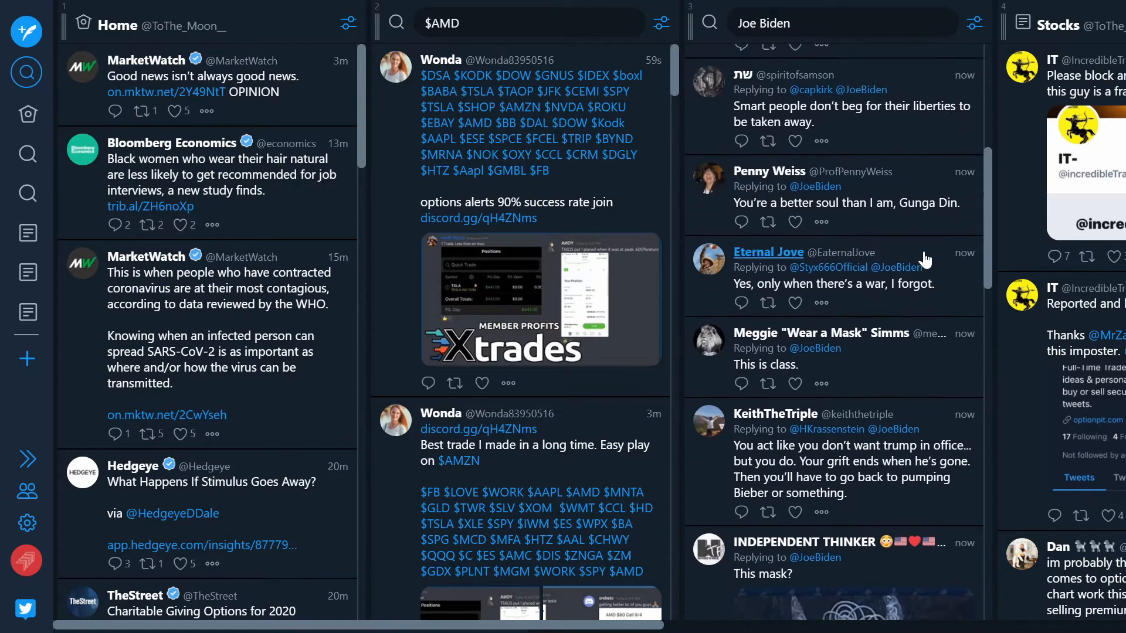
pyautogui.scroll(6, 925, 260)
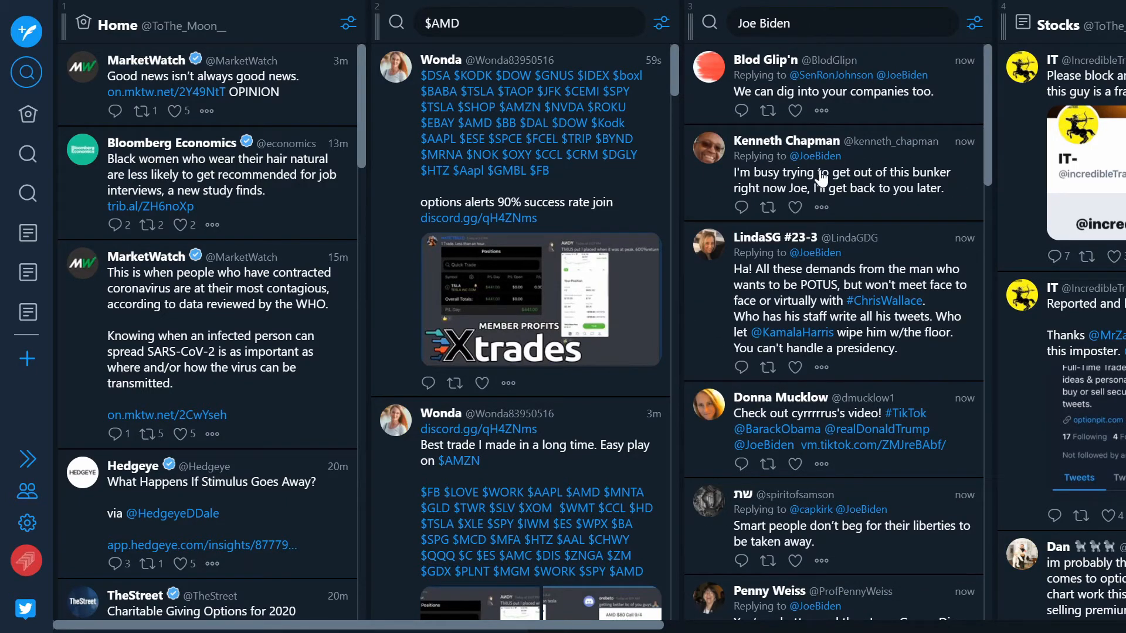
# Set the third column's search back to $MSFT.
pyautogui.hscroll(5, 821, 176)
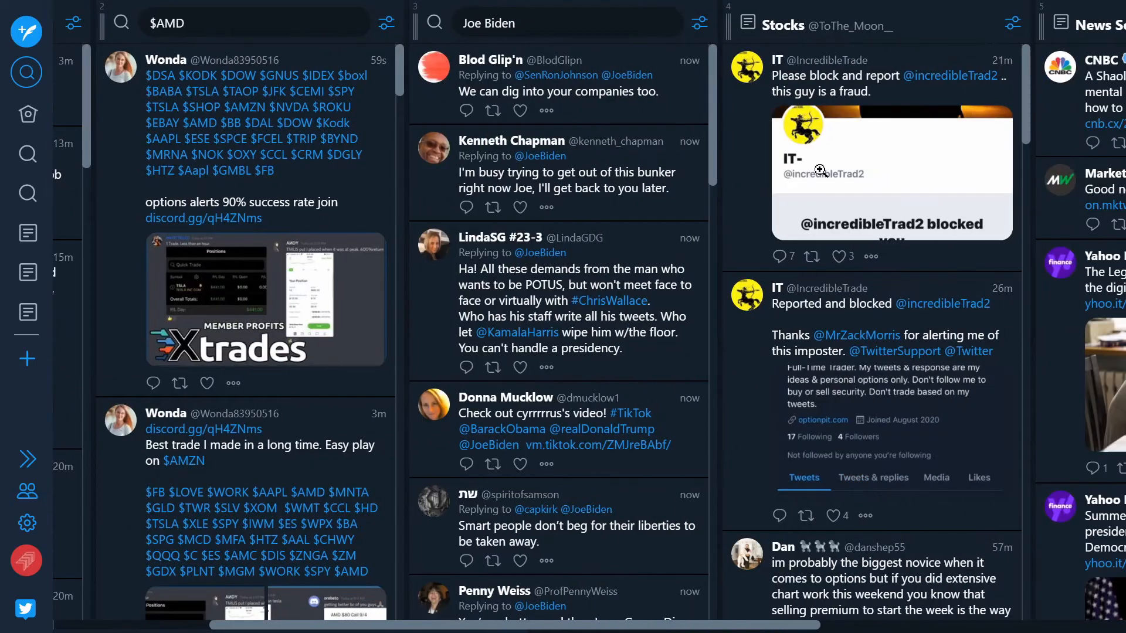
pyautogui.tripleClick(539, 30)
pyautogui.write('$MSFT')
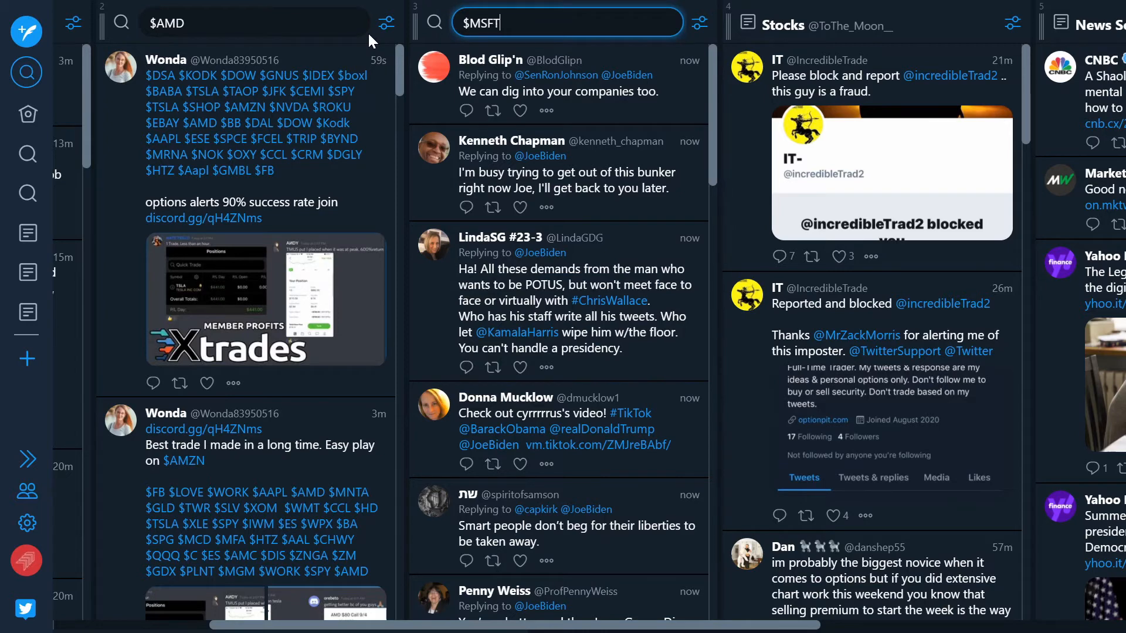
pyautogui.press('Return')
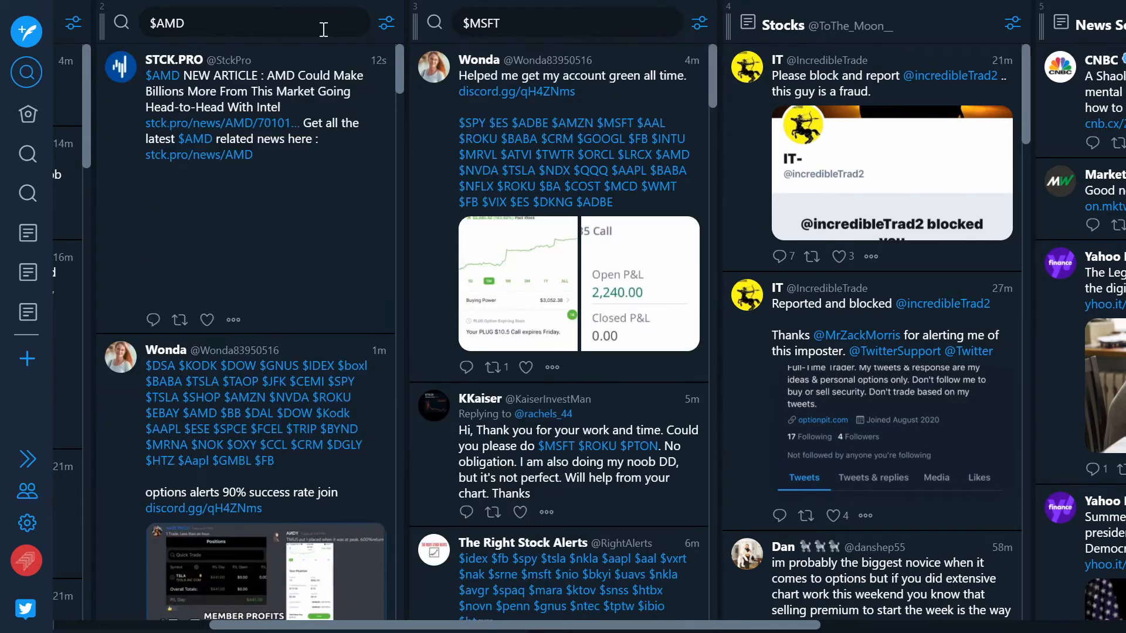
# Change the $AMD column's search to Microsoft and browse the tweets it returns.
pyautogui.click(323, 28)
pyautogui.press('BackSpace')
pyautogui.press('BackSpace')
pyautogui.press('BackSpace')
pyautogui.press('BackSpace')
pyautogui.write('Microsoft')
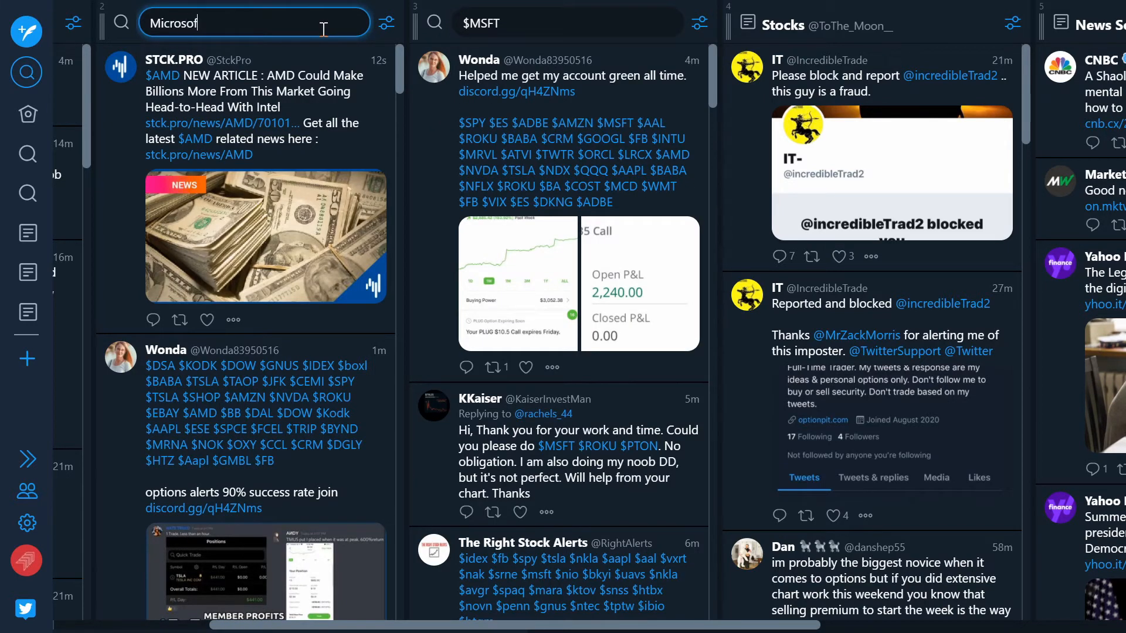
pyautogui.press('Return')
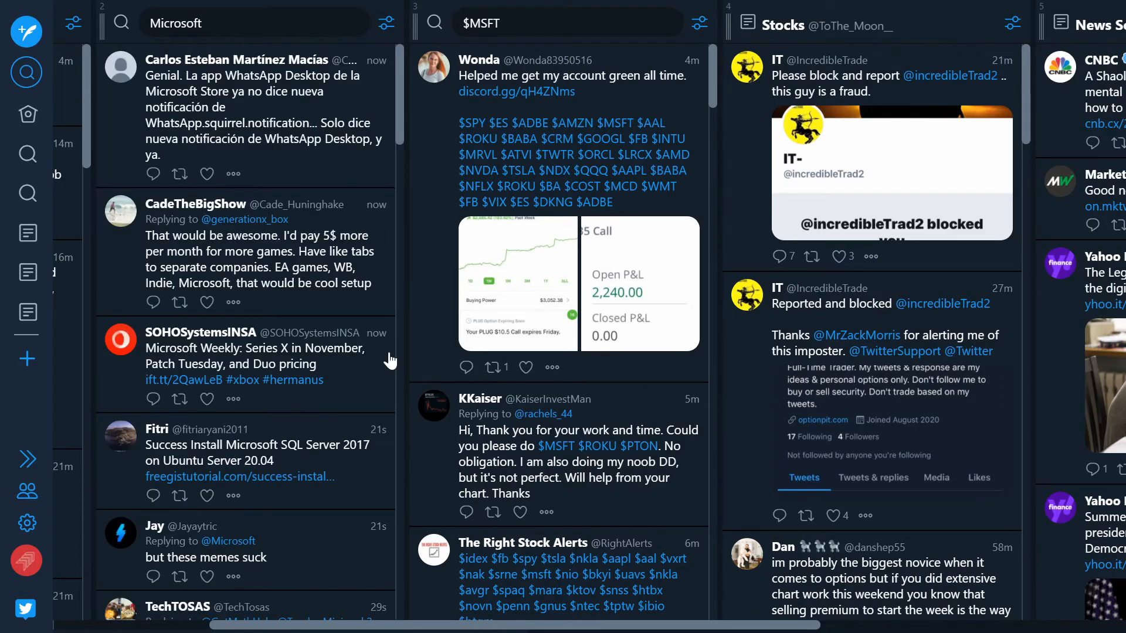
pyautogui.scroll(-1, 390, 346)
pyautogui.scroll(1, 298, 276)
# Add a Trending column with the account's trends after the Hedgers list column.
pyautogui.hscroll(3, 637, 265)
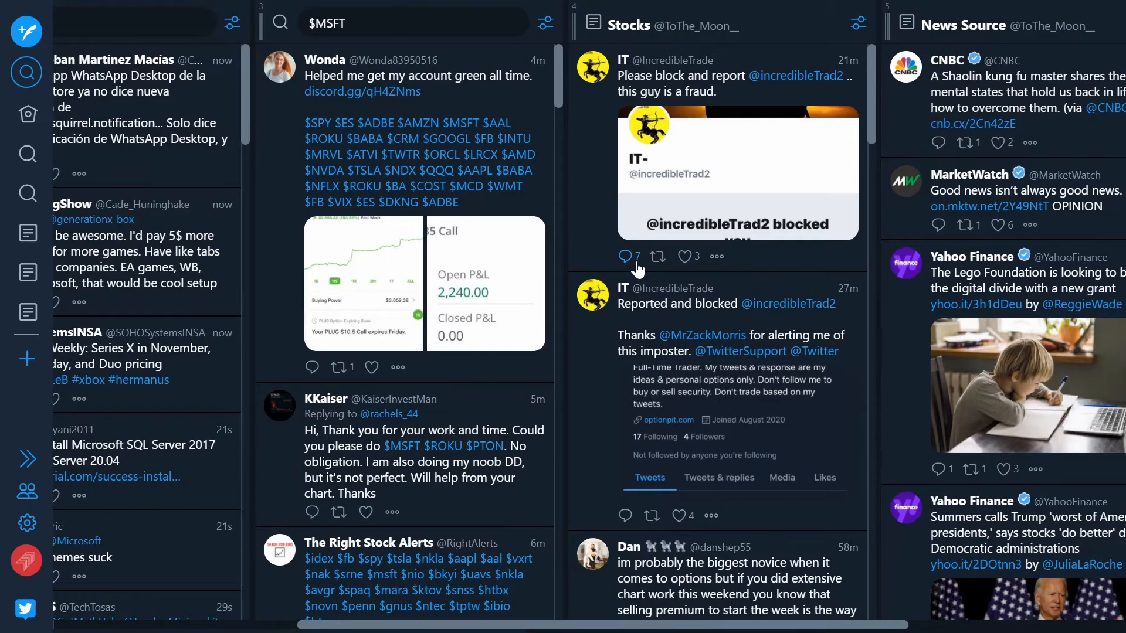
pyautogui.hscroll(5, 637, 266)
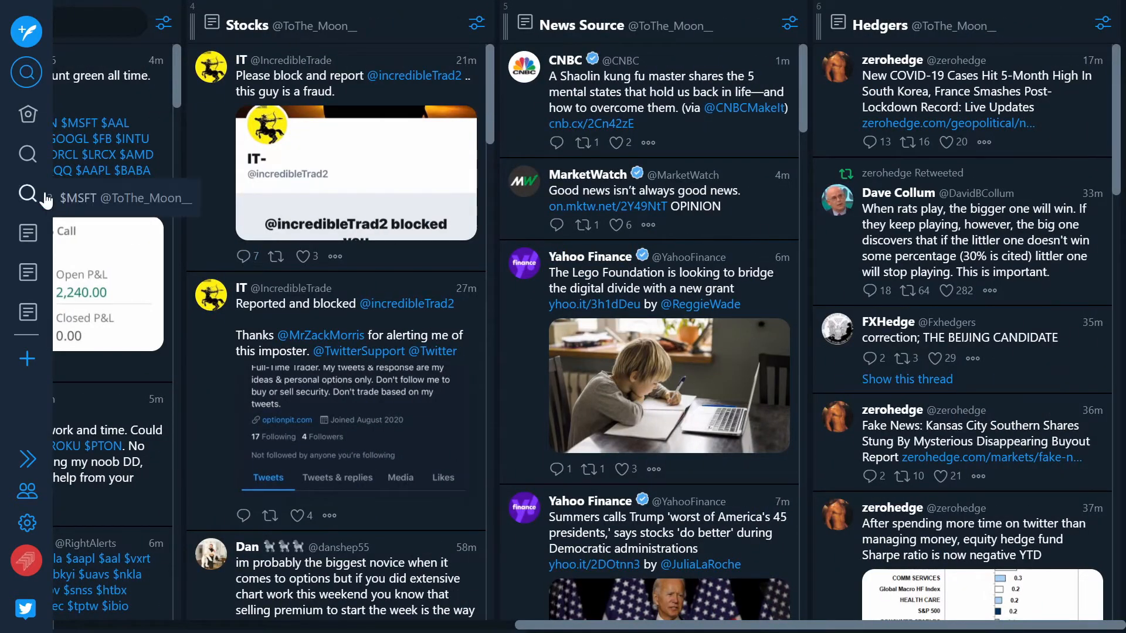
pyautogui.click(25, 370)
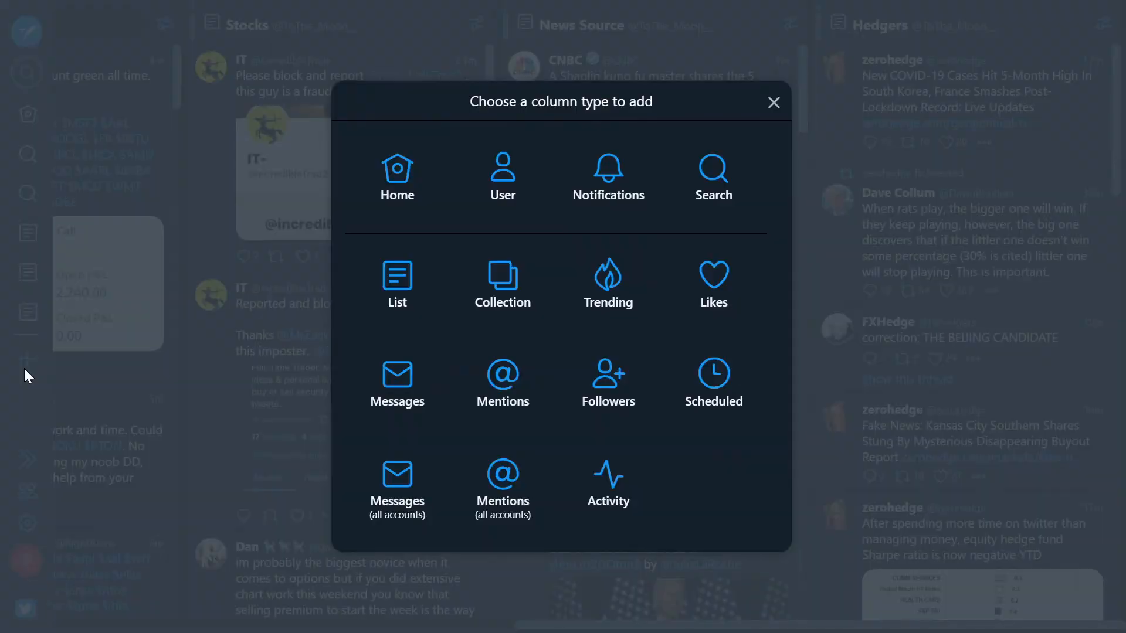
pyautogui.click(609, 282)
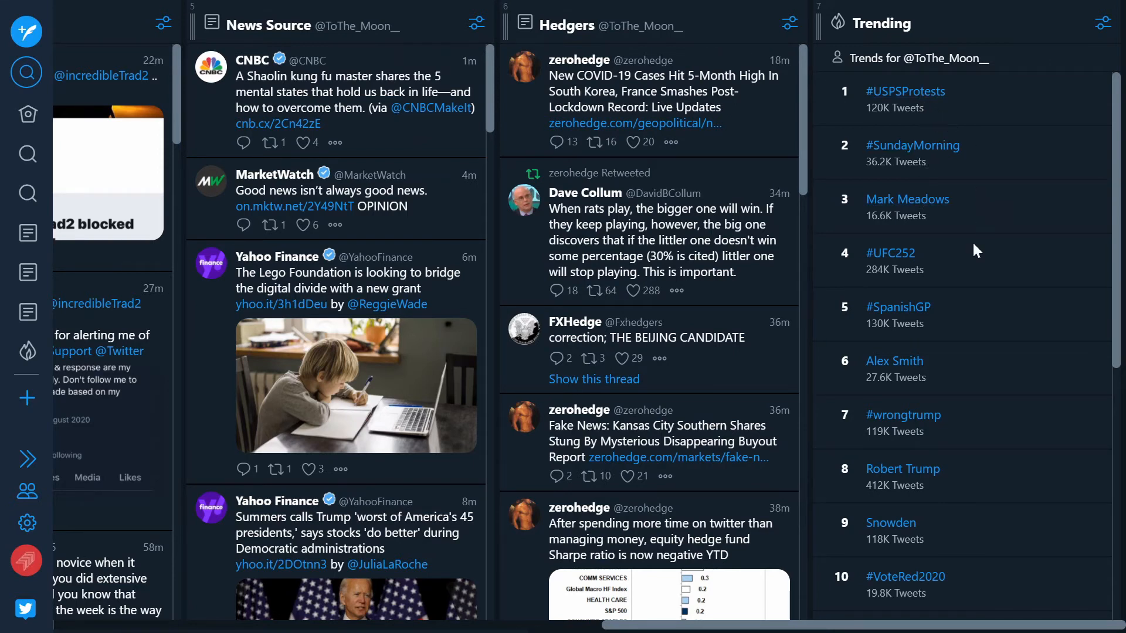
pyautogui.hscroll(-12, 962, 302)
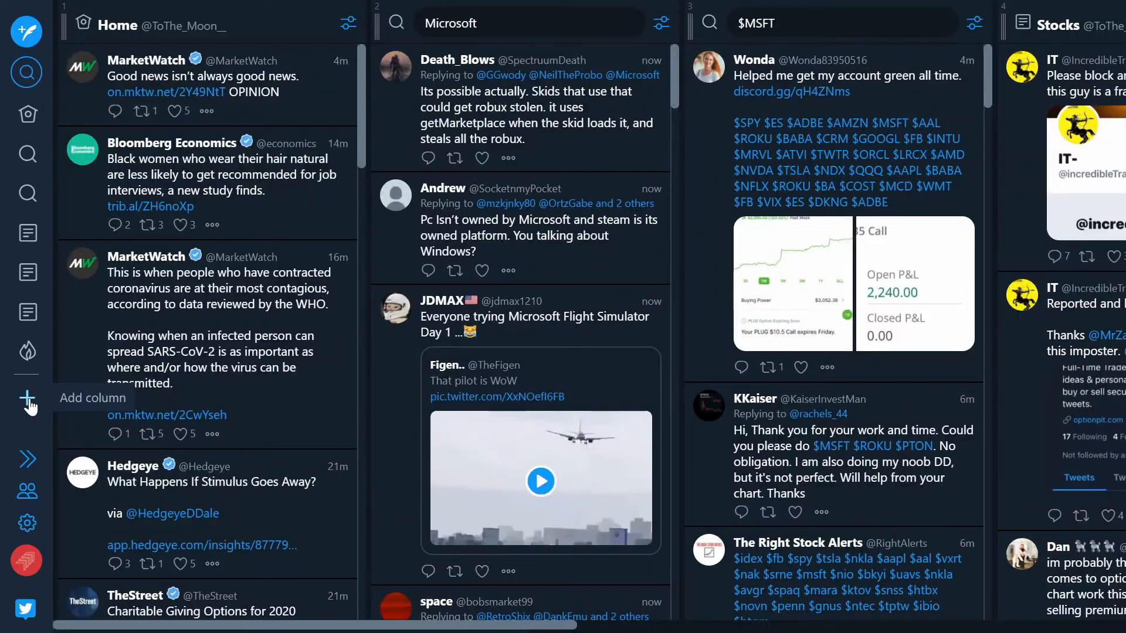
# Look over the available column types, close the chooser without adding one, and glance across the deck's columns.
pyautogui.click(27, 399)
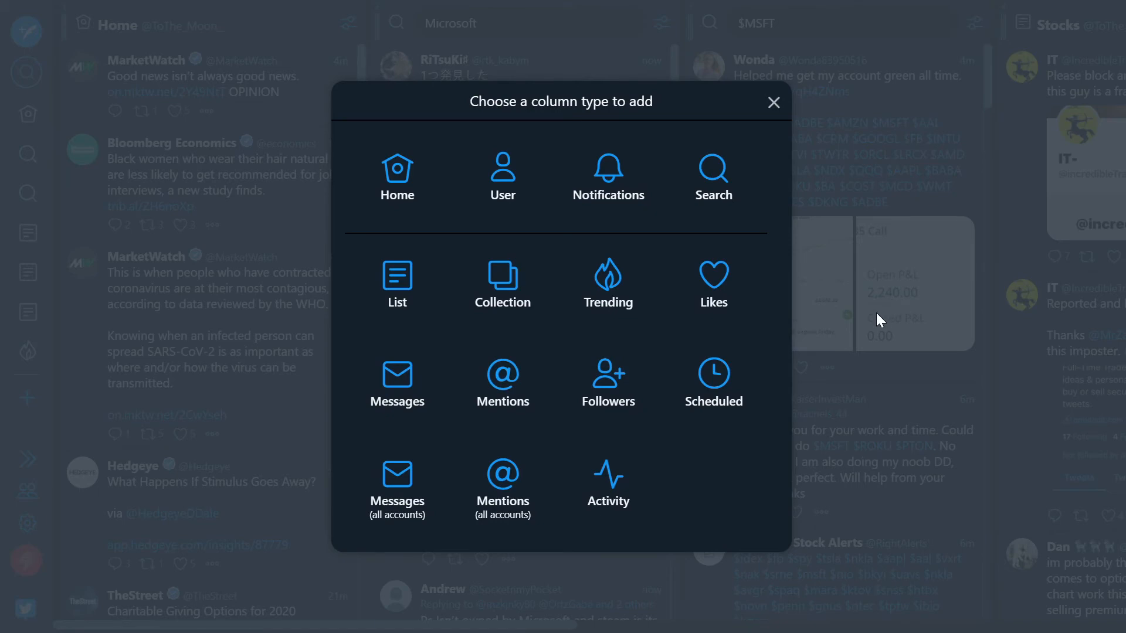
pyautogui.click(884, 285)
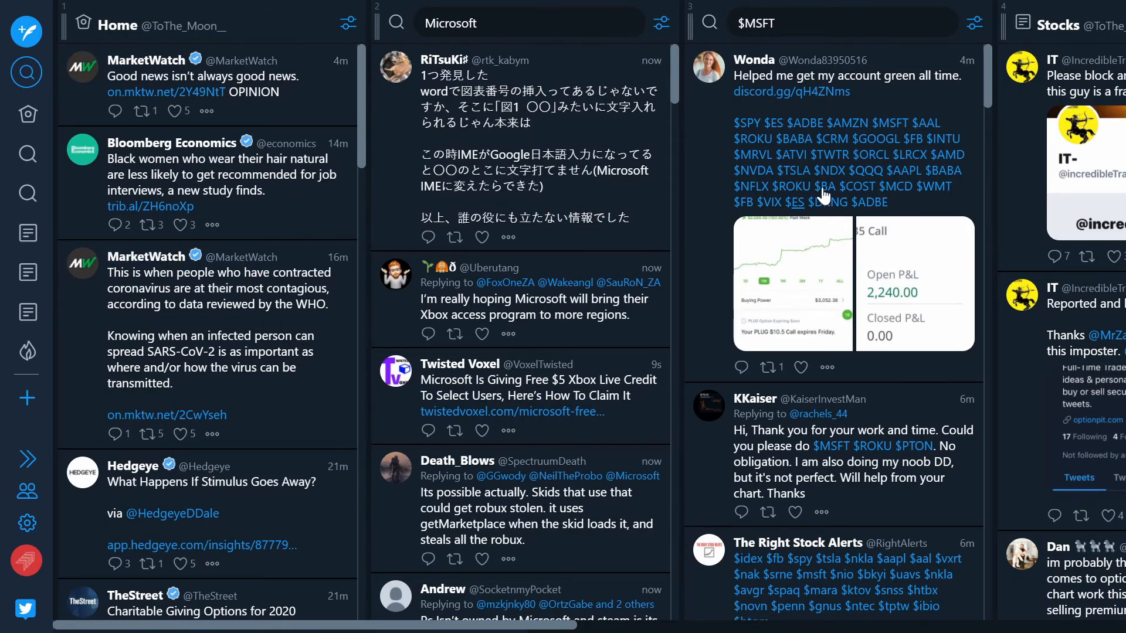
pyautogui.hscroll(5, 824, 196)
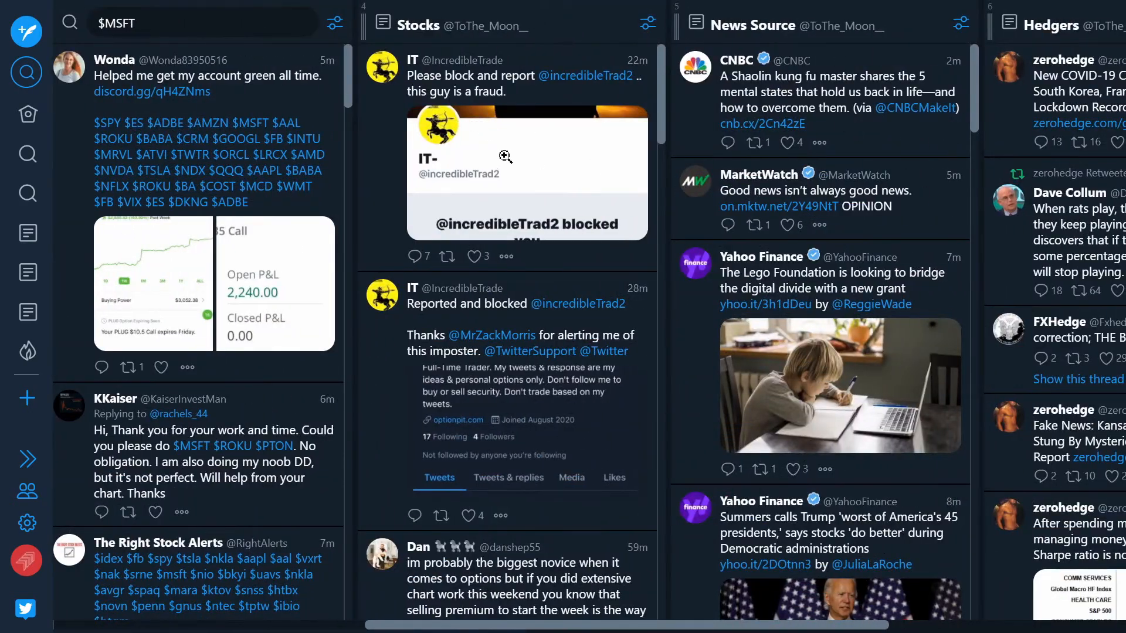
pyautogui.hscroll(-5, 538, 209)
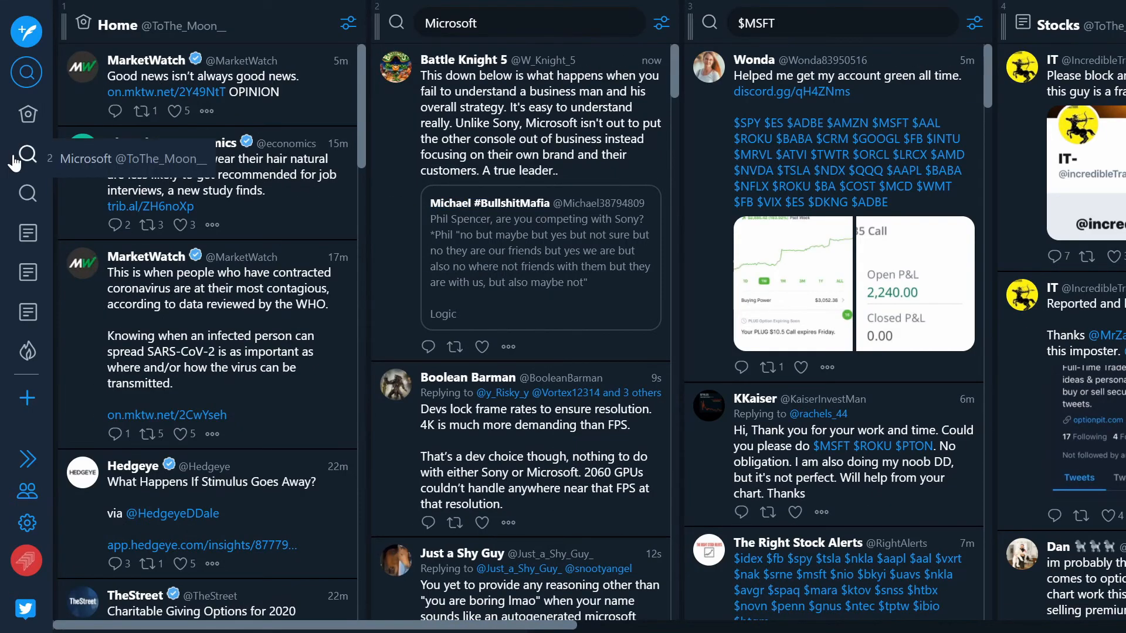
# Move the Stocks list column ahead of the $MSFT column and browse the Home timeline.
pyautogui.scroll(-1, 97, 280)
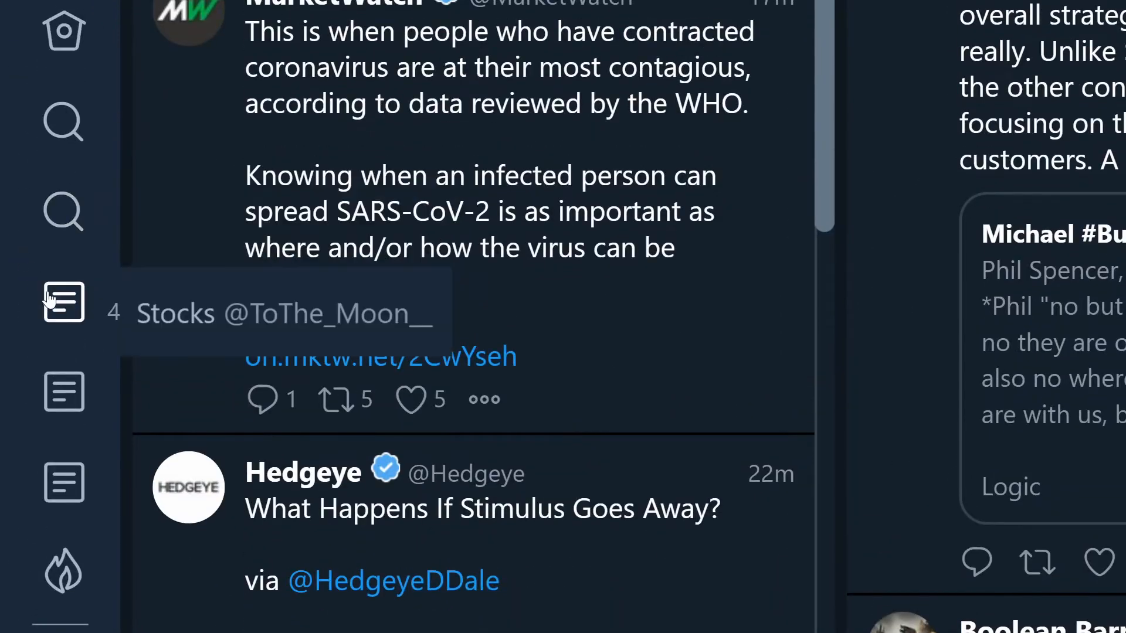
pyautogui.moveTo(53, 289); pyautogui.dragTo(56, 207)
pyautogui.scroll(-15, 330, 212)
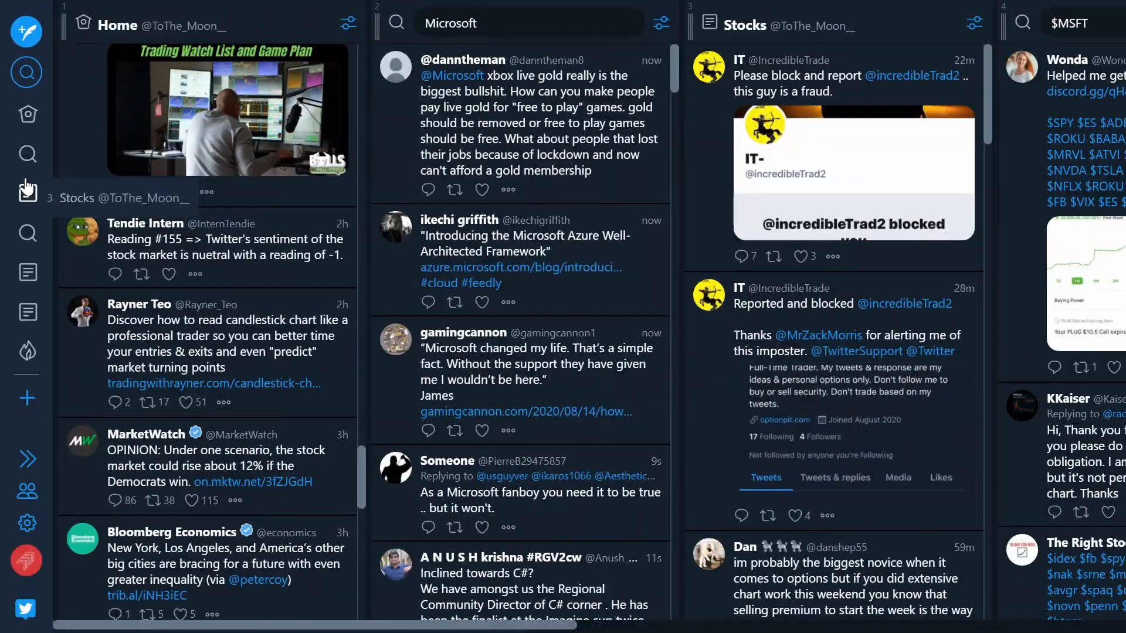
pyautogui.scroll(15, 270, 204)
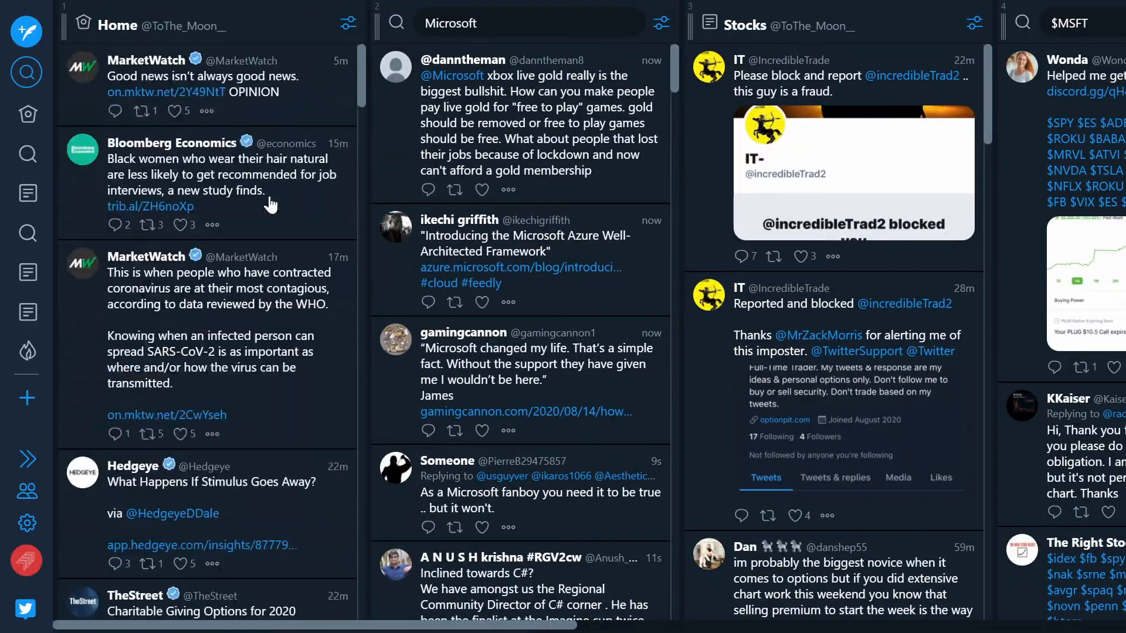
pyautogui.hscroll(2, 479, 235)
pyautogui.hscroll(-2, 480, 234)
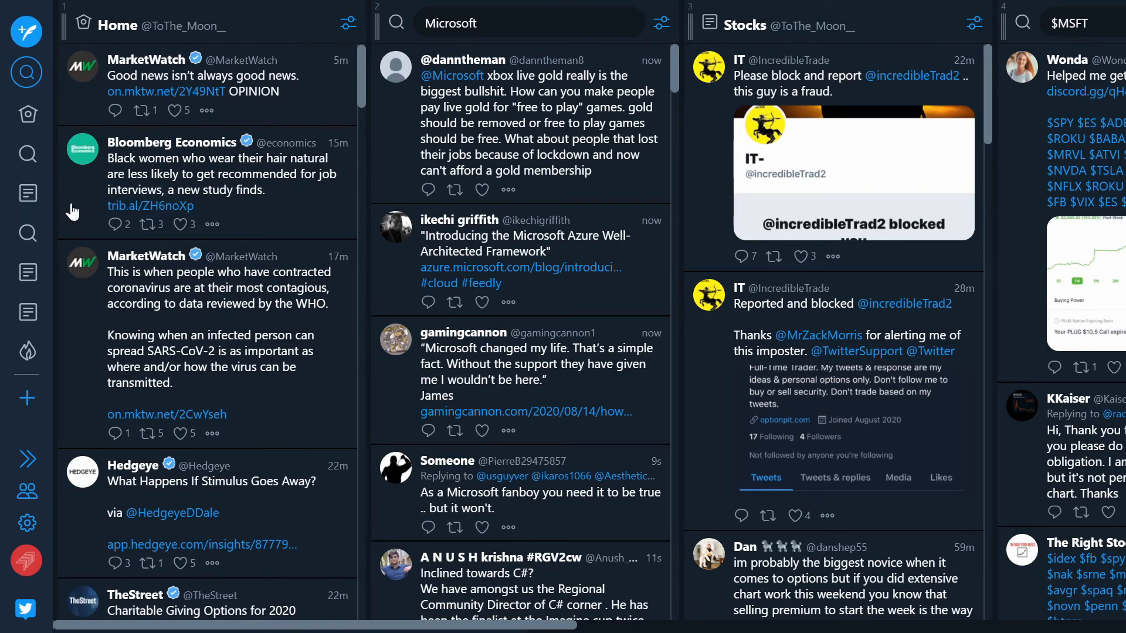
# Move the Stocks list column back behind the $MSFT column and look through the deck up to Trending.
pyautogui.moveTo(28, 194); pyautogui.dragTo(30, 248)
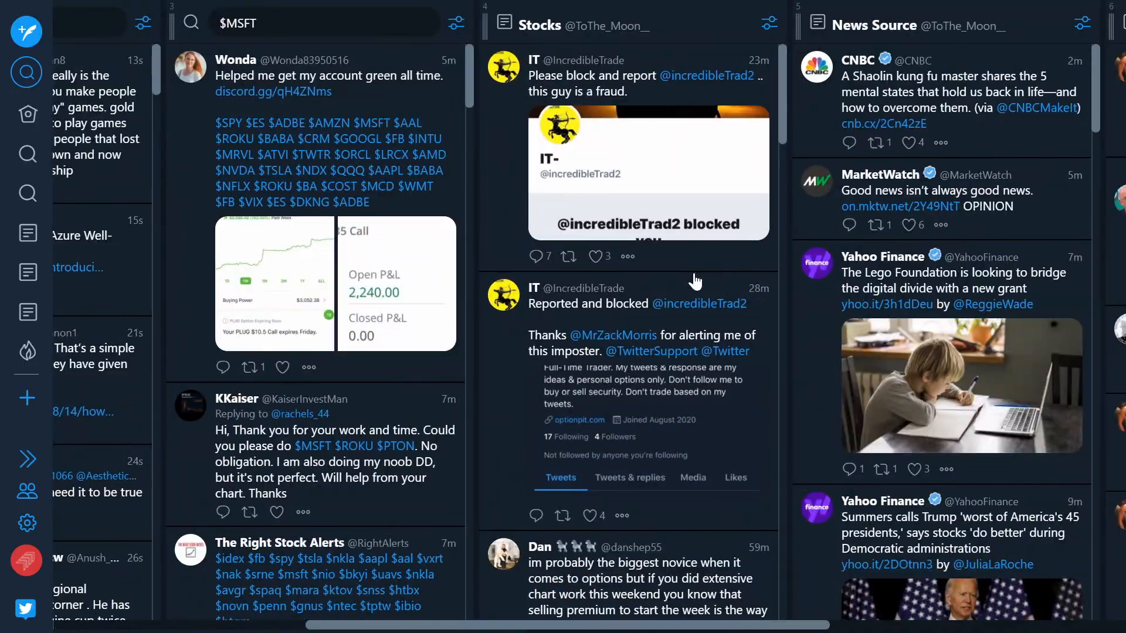
pyautogui.hscroll(5, 694, 281)
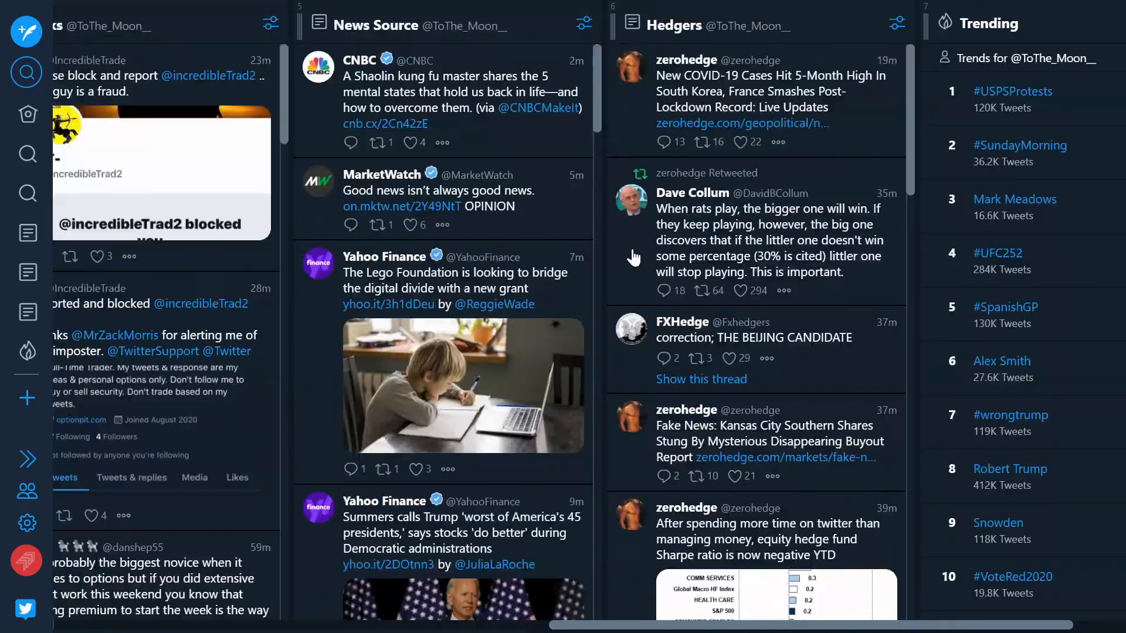
pyautogui.hscroll(-10, 633, 257)
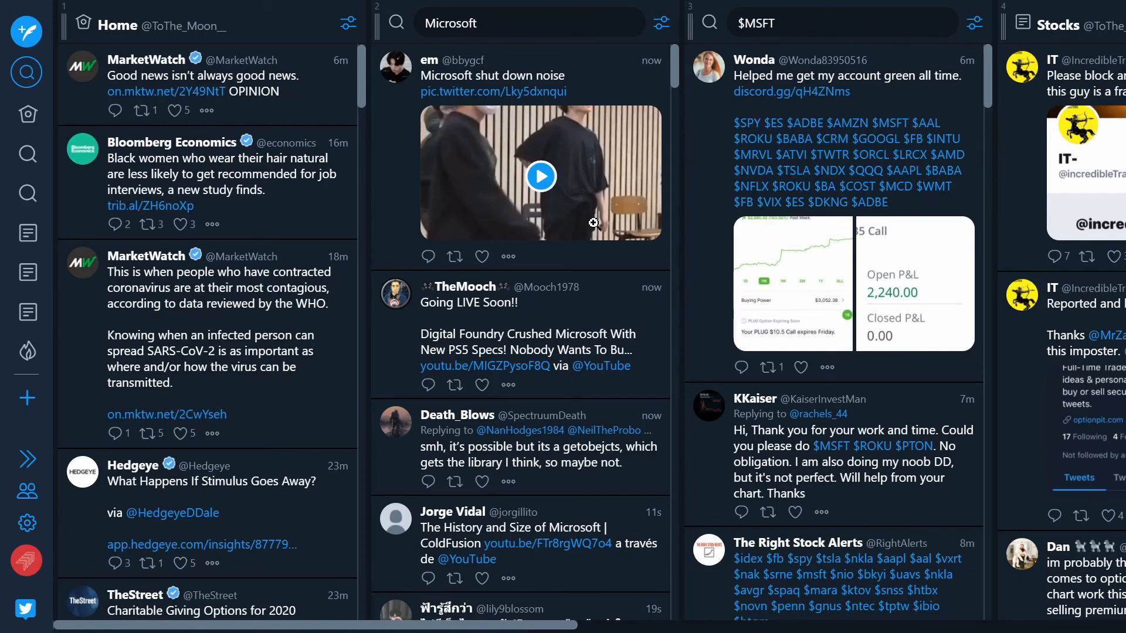
# Browse the tweets in the Microsoft and $MSFT search columns to compare a company-name search with a ticker search.
pyautogui.scroll(-4, 593, 225)
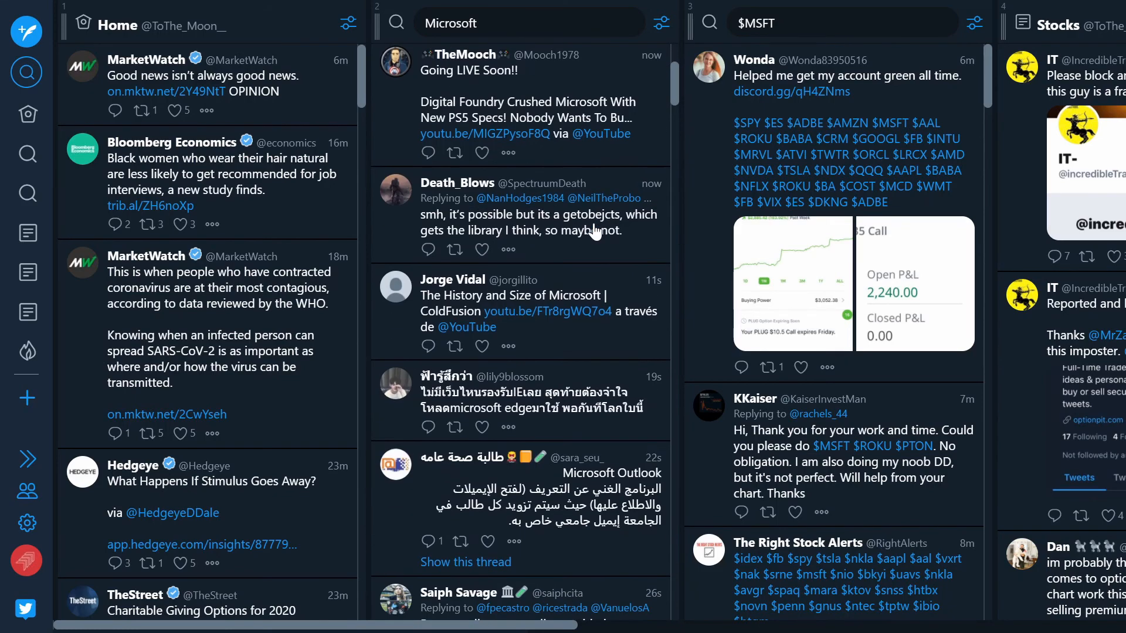
pyautogui.scroll(4, 593, 227)
pyautogui.scroll(-5, 802, 321)
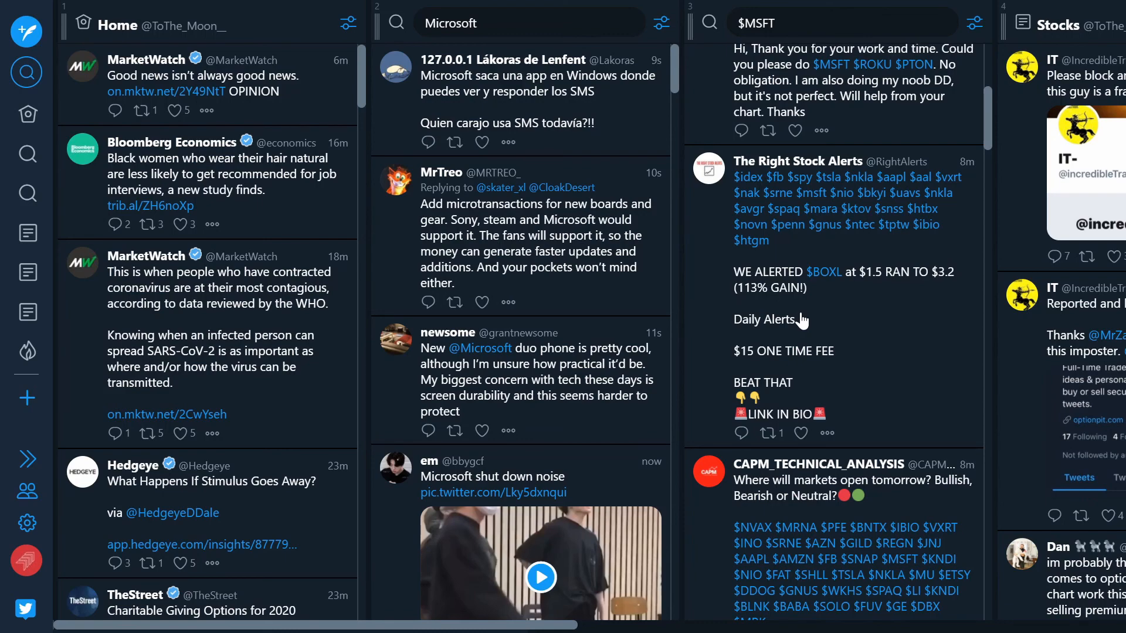
pyautogui.scroll(5, 802, 322)
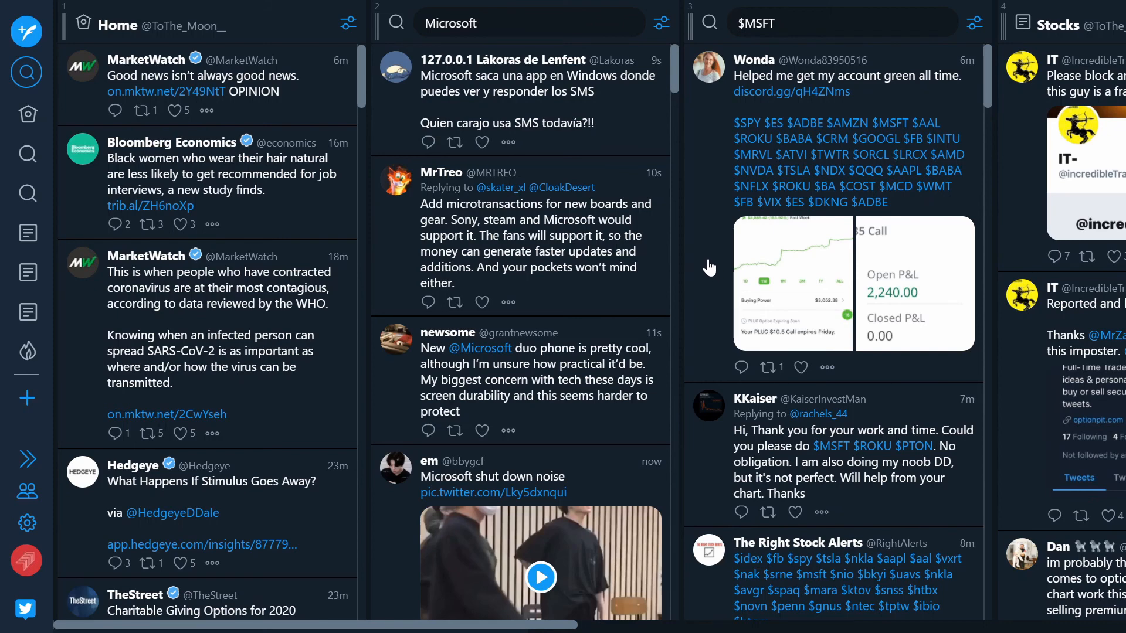
pyautogui.scroll(-1, 708, 267)
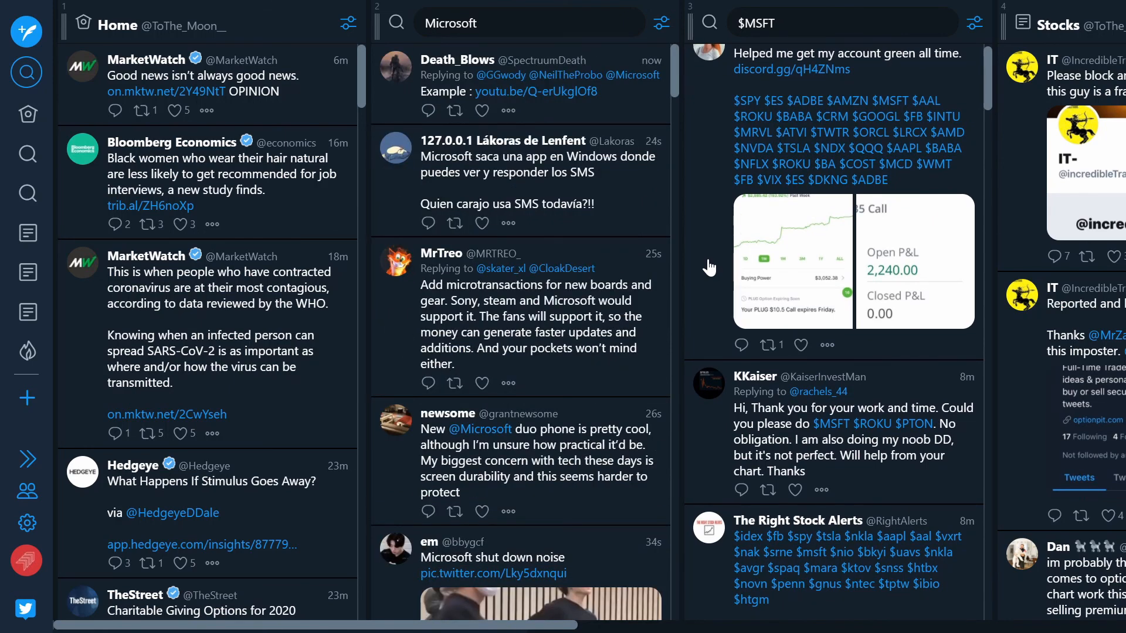
pyautogui.scroll(1, 709, 267)
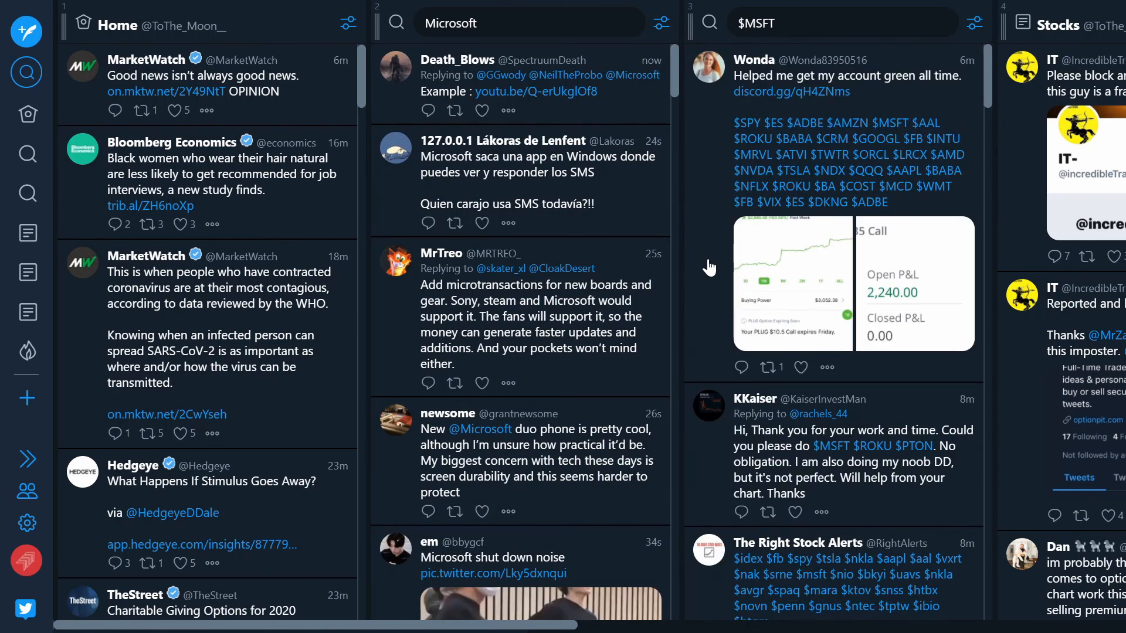